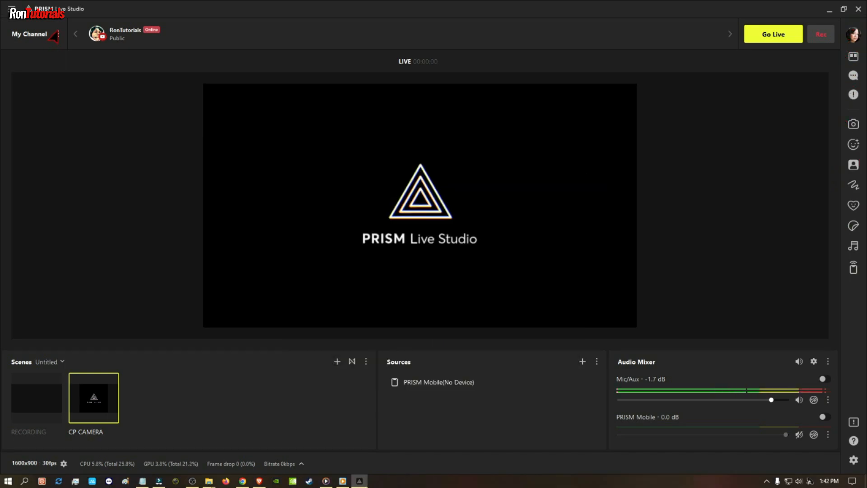
Review the YouTube channel's settings and Live Information form, switching the channel off and back on along the way
click(58, 34)
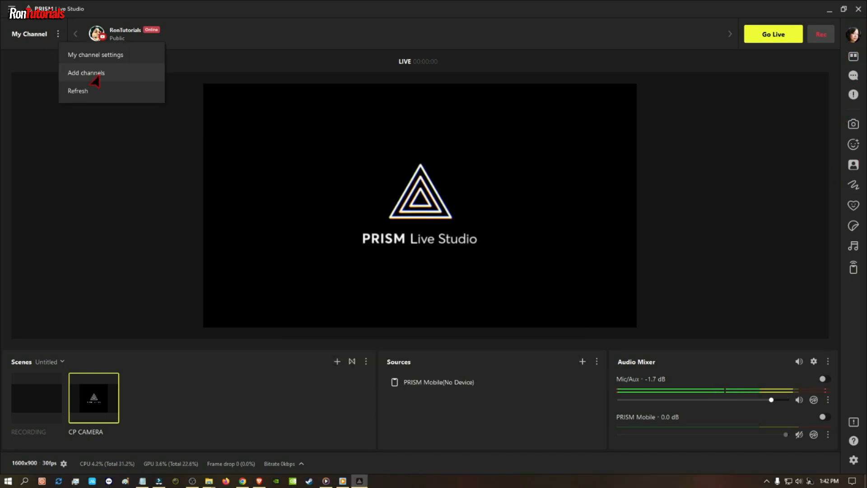
click(100, 39)
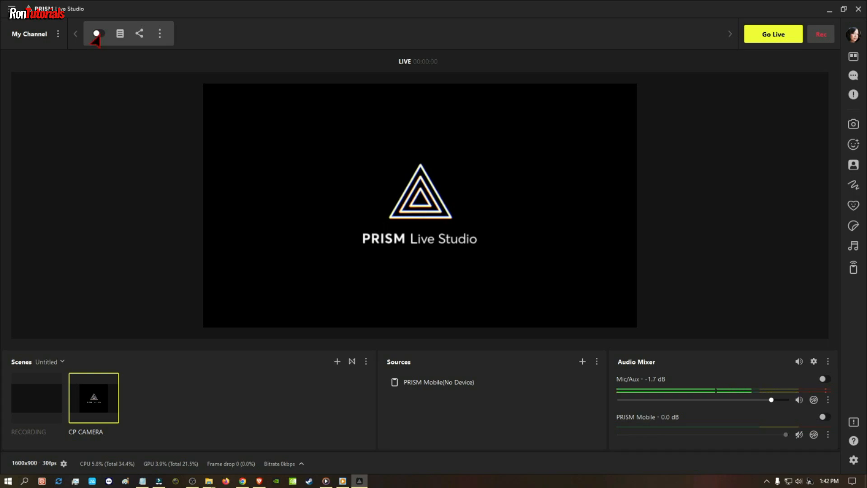
click(97, 36)
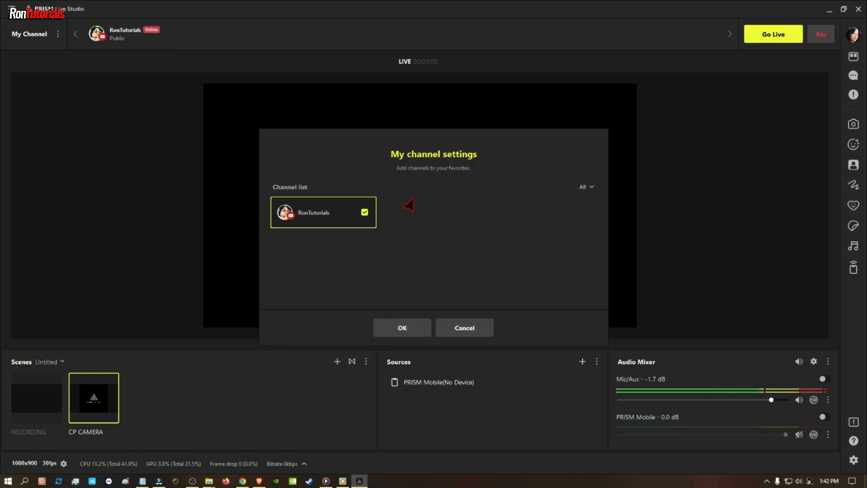
click(405, 331)
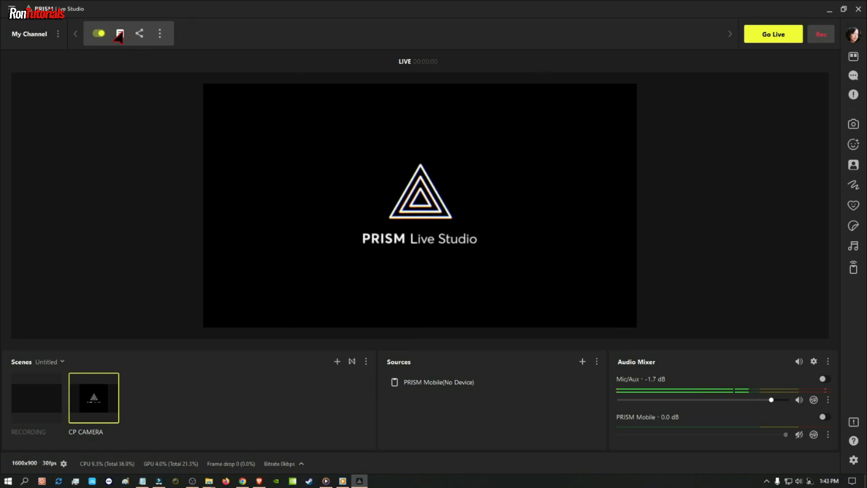
click(121, 34)
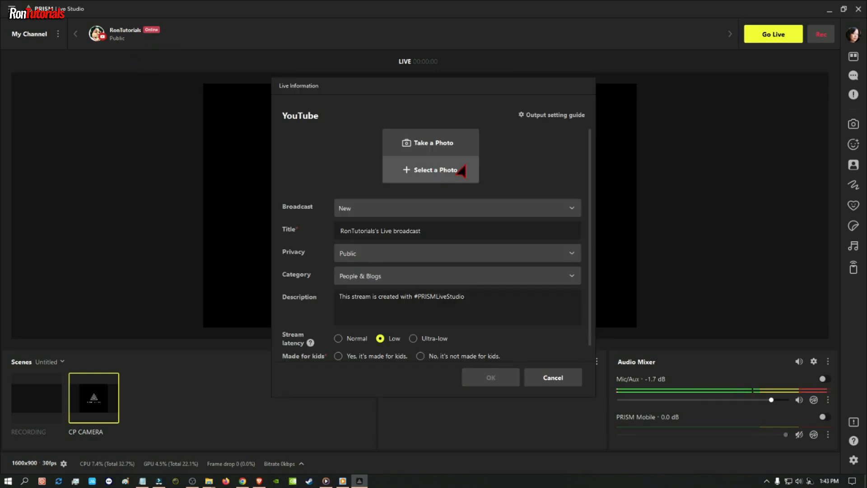
scroll(523, 182, down, 1)
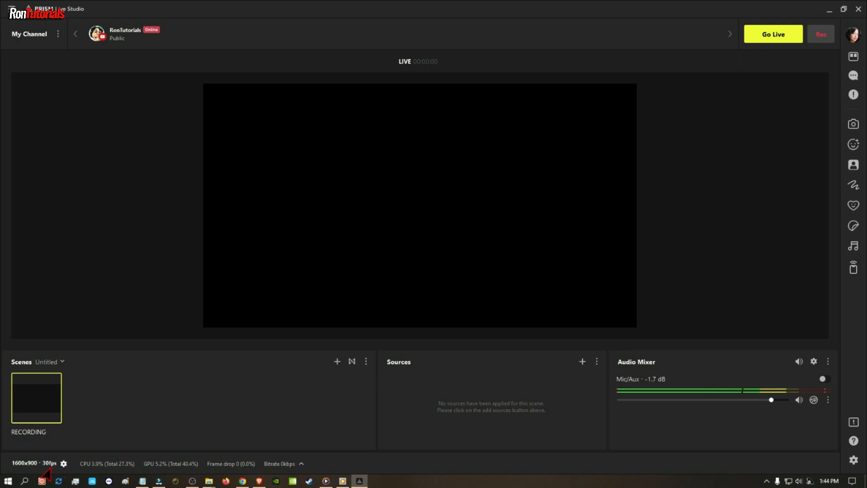
Examine the output resolution and streaming encoder settings, and look at the General settings without changing them
click(66, 465)
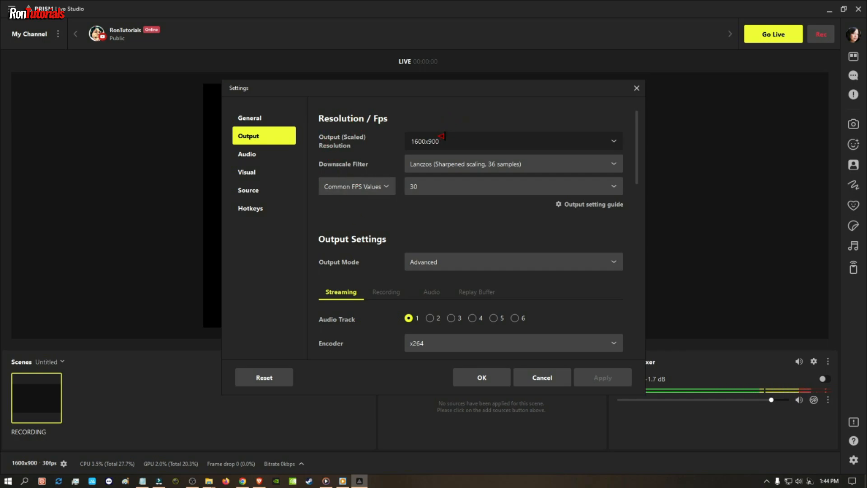
scroll(441, 135, down, 10)
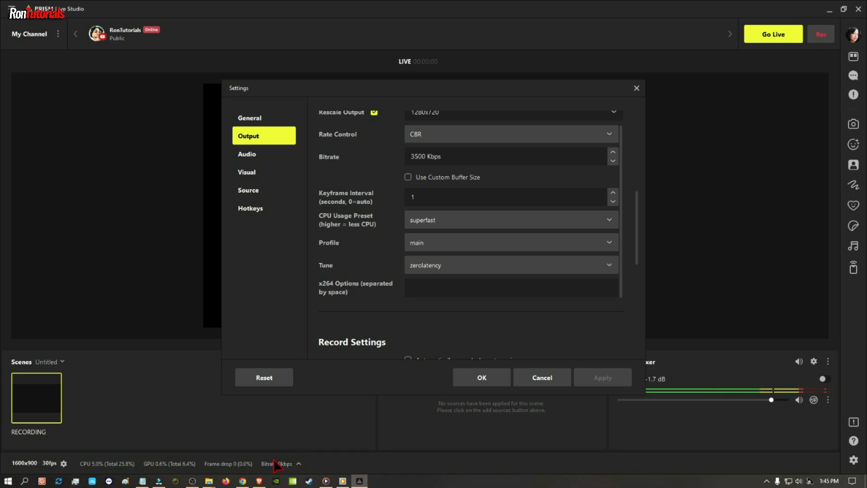
click(636, 88)
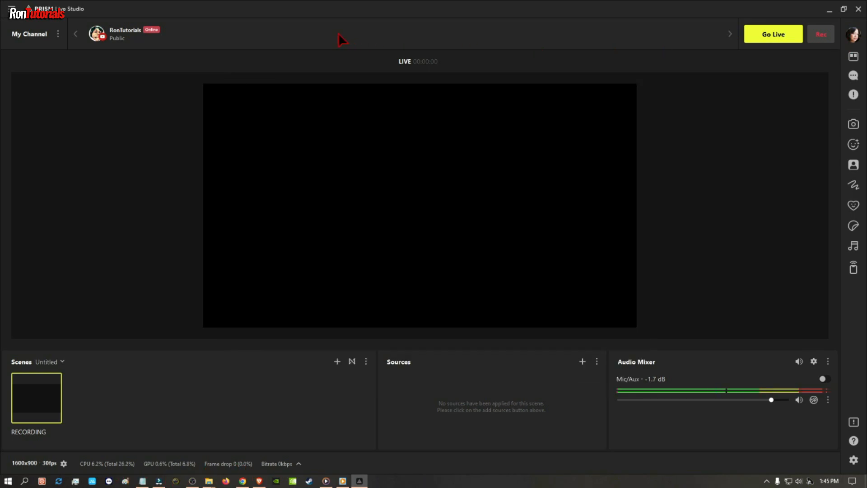
click(851, 43)
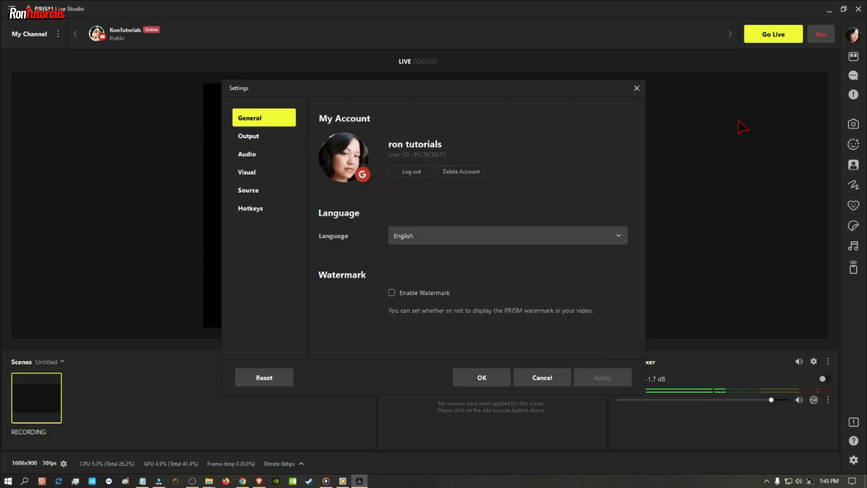
click(637, 88)
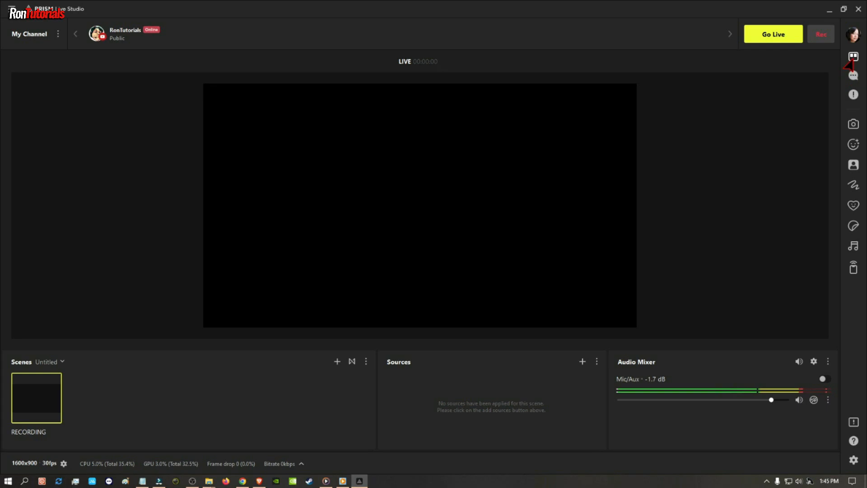
View the side-by-side Edit/Live mode and the live chat window, closing each one again
click(852, 57)
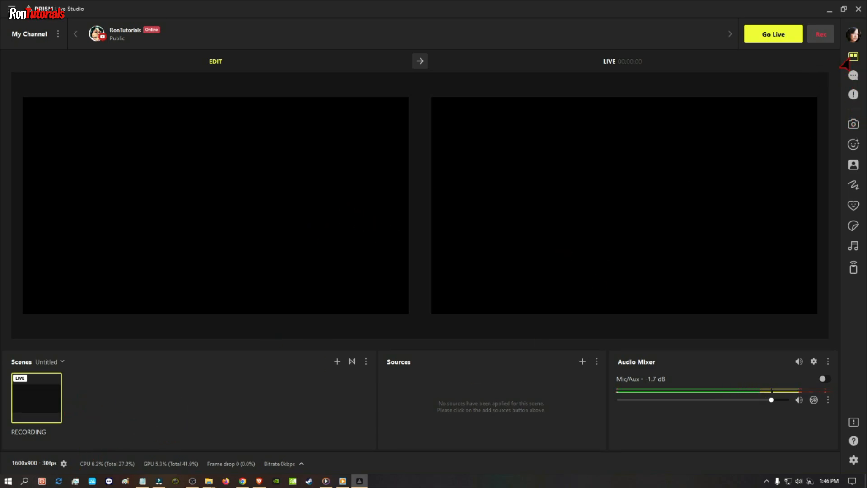
click(851, 58)
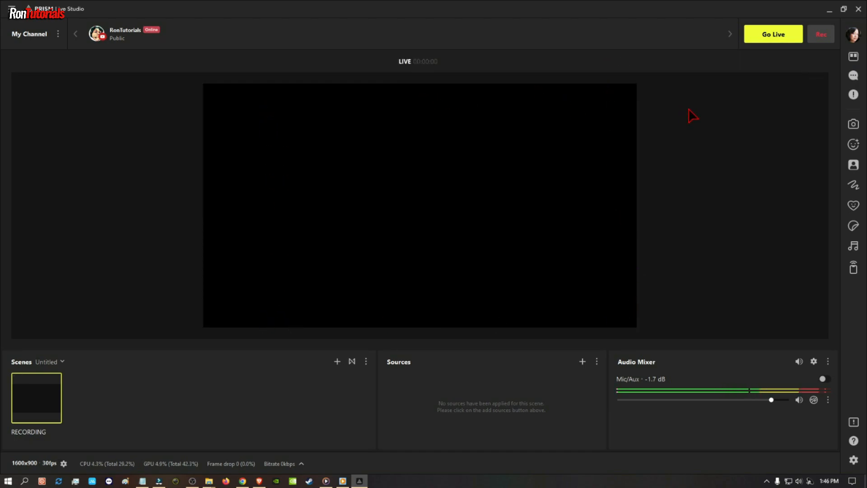
click(852, 76)
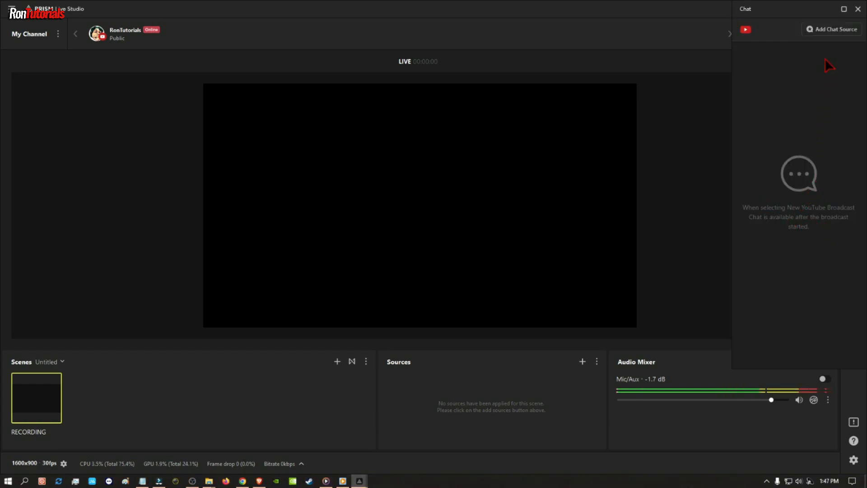
click(824, 33)
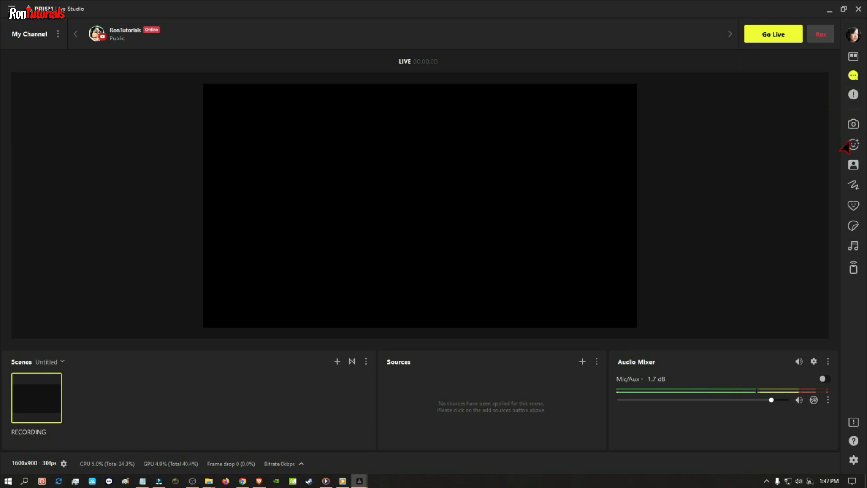
click(852, 80)
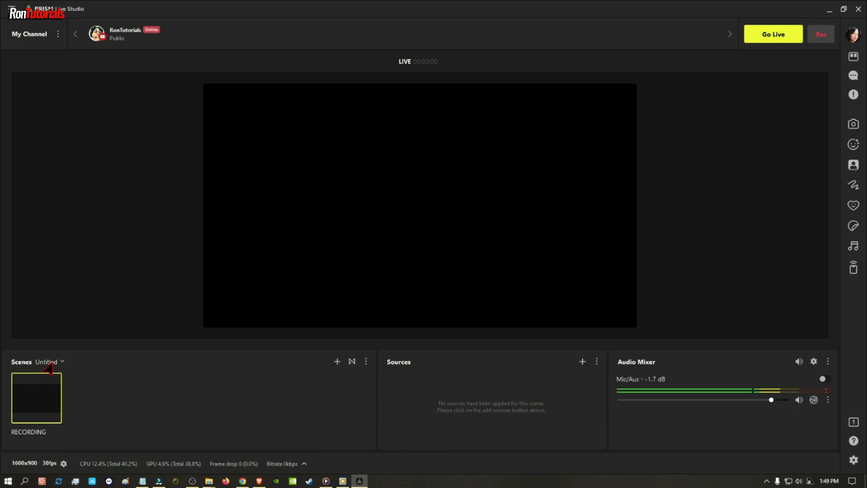
Rename the RECORDING scene to RECORDING1
click(58, 433)
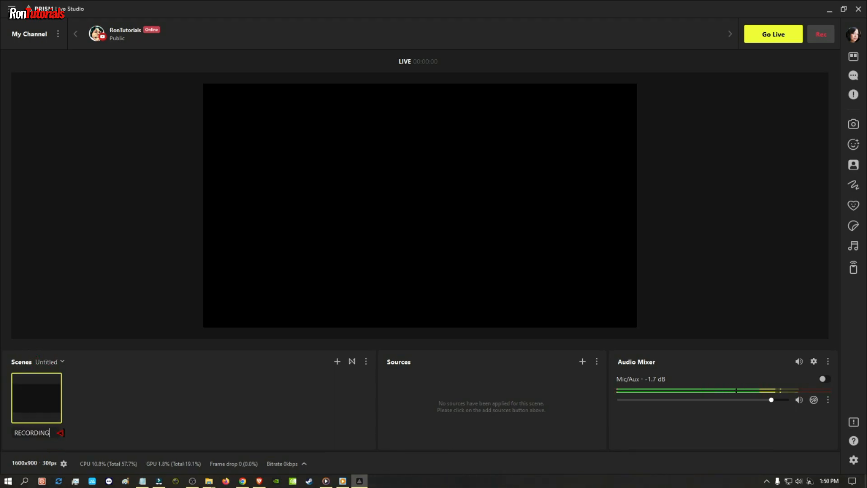
text(1)
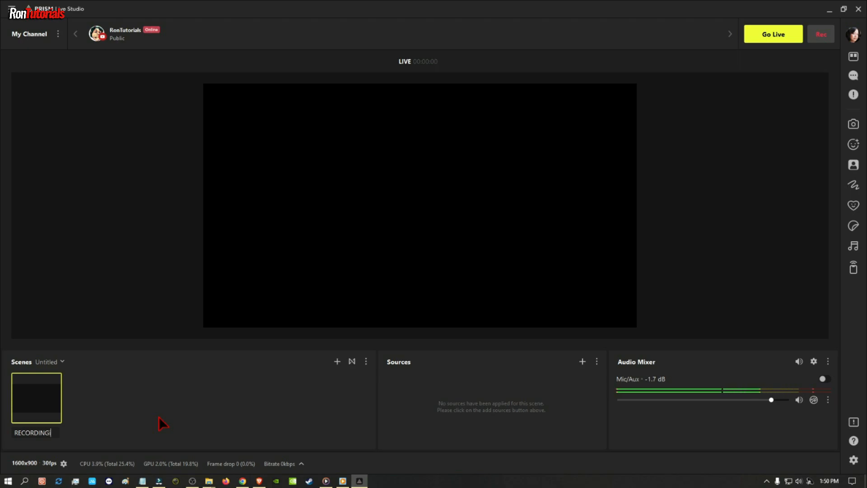
key(Return)
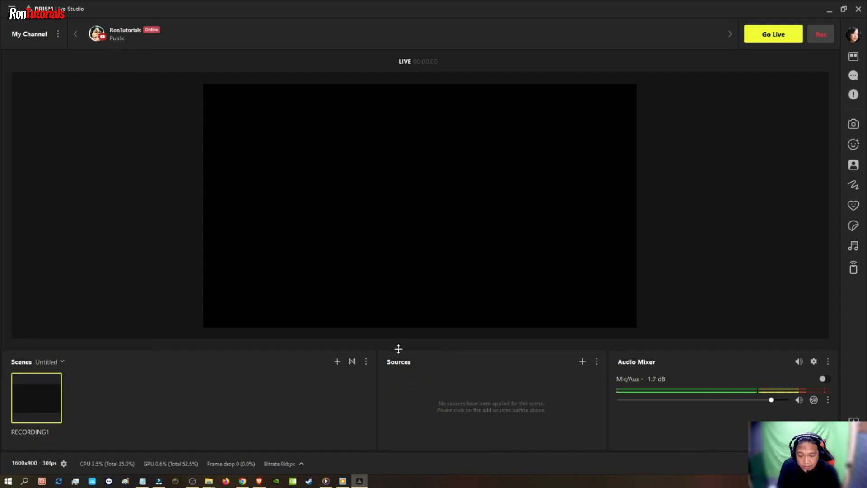
Add a new PRISM Mobile source to the RECORDING1 scene, using the Redmi Note 10 Pro over WIFI with audio and video
click(582, 361)
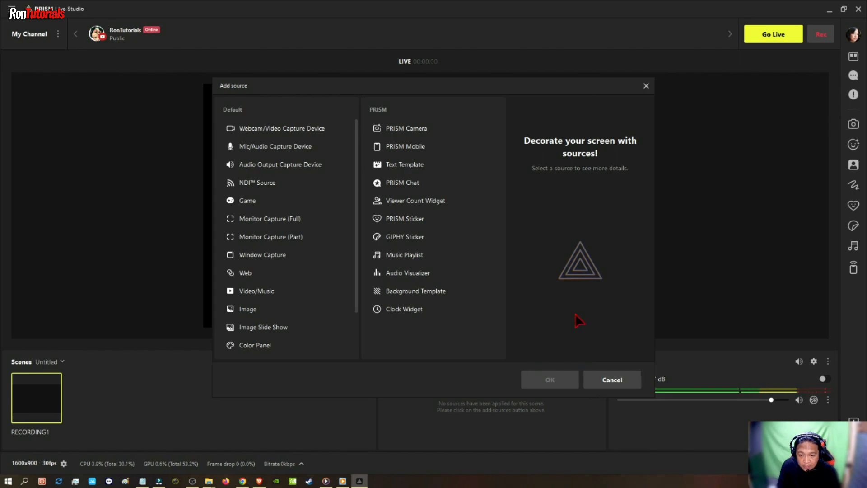
click(407, 151)
click(549, 380)
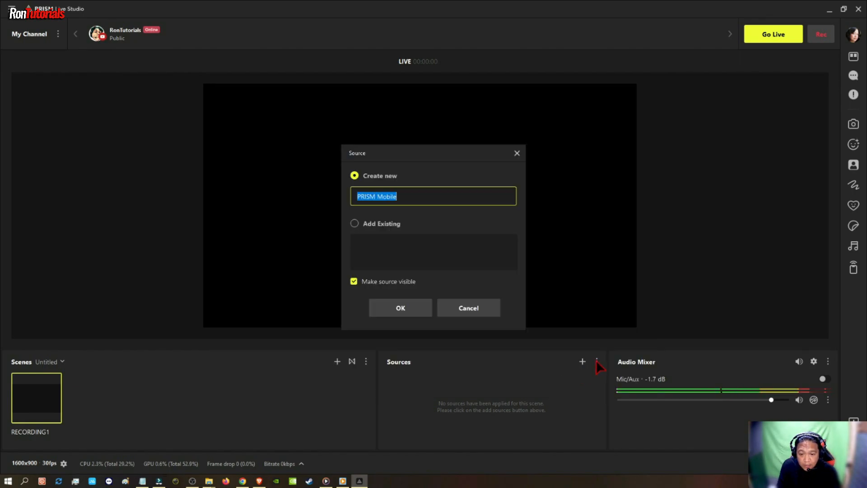
click(401, 308)
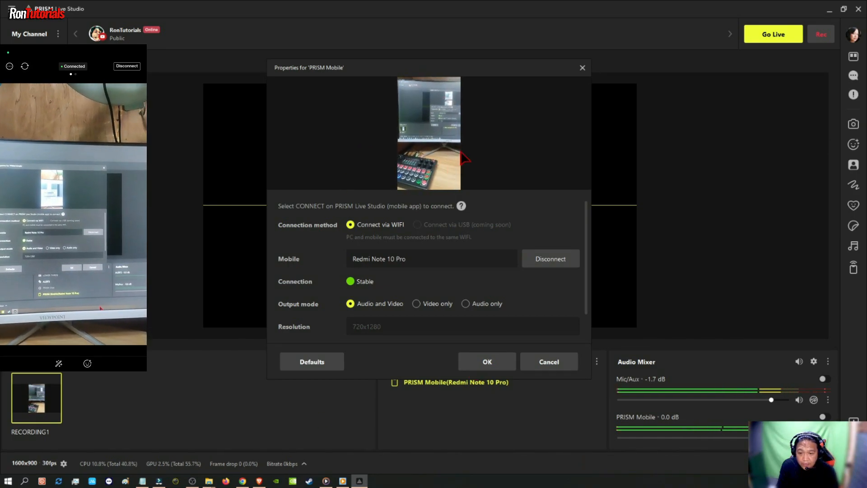
click(485, 360)
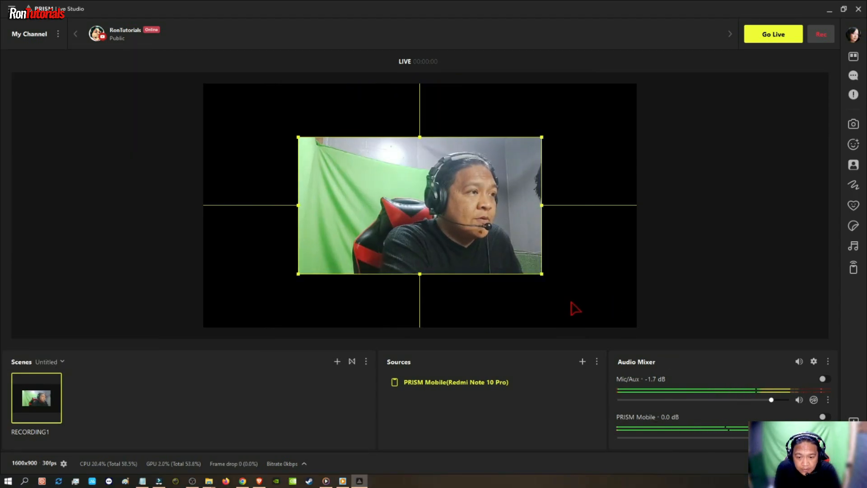
Move the phone camera source to the canvas's upper-left corner and enlarge it to fill the whole canvas
drag(482, 211, 501, 221)
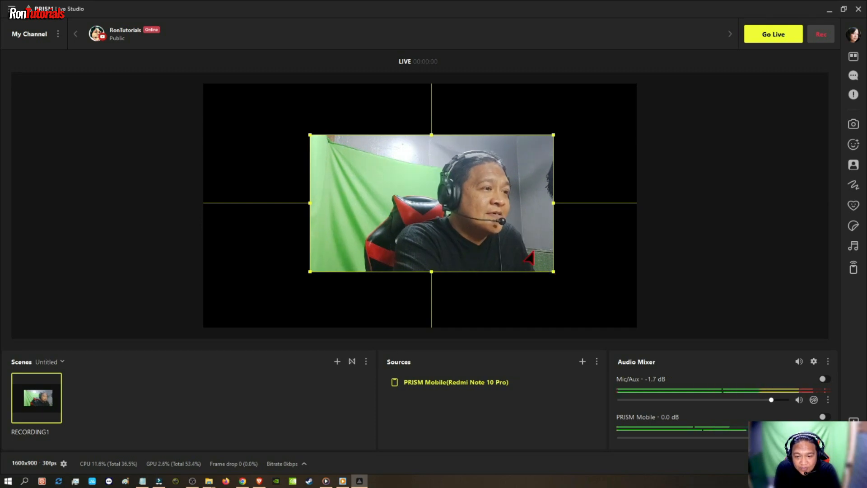
drag(531, 246, 407, 207)
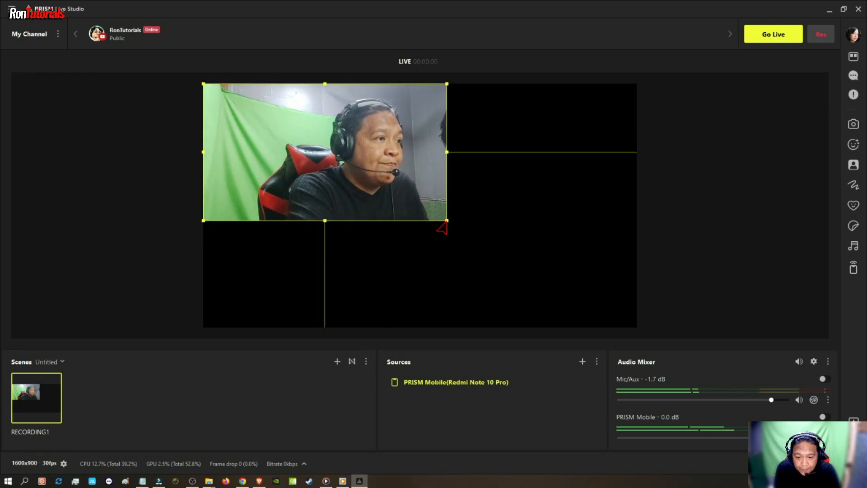
drag(448, 223, 637, 328)
click(718, 277)
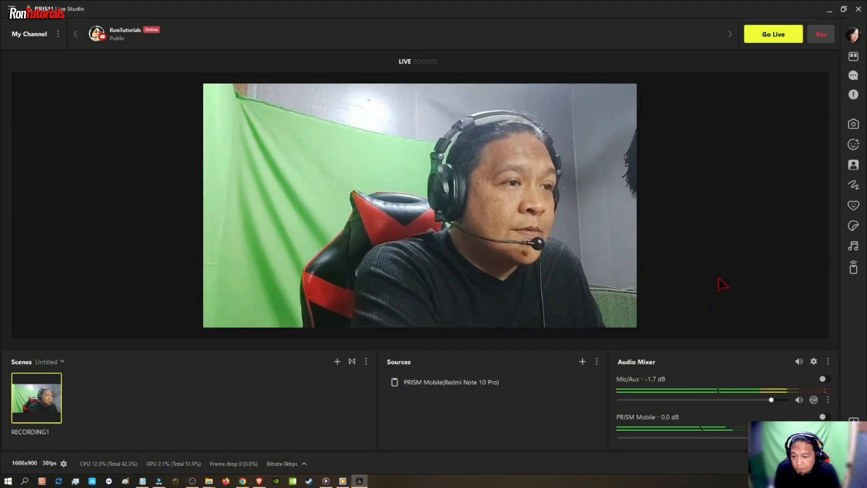
Add a new scene named STARTING SOON
click(337, 361)
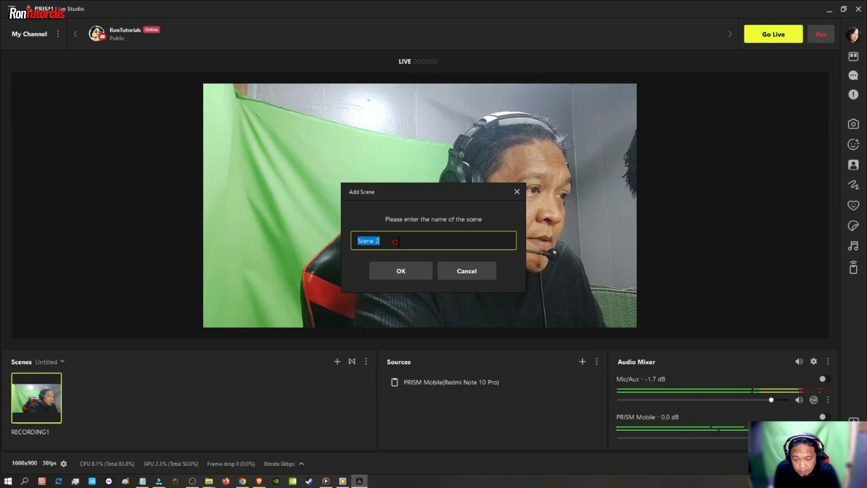
text(STARTING SOON)
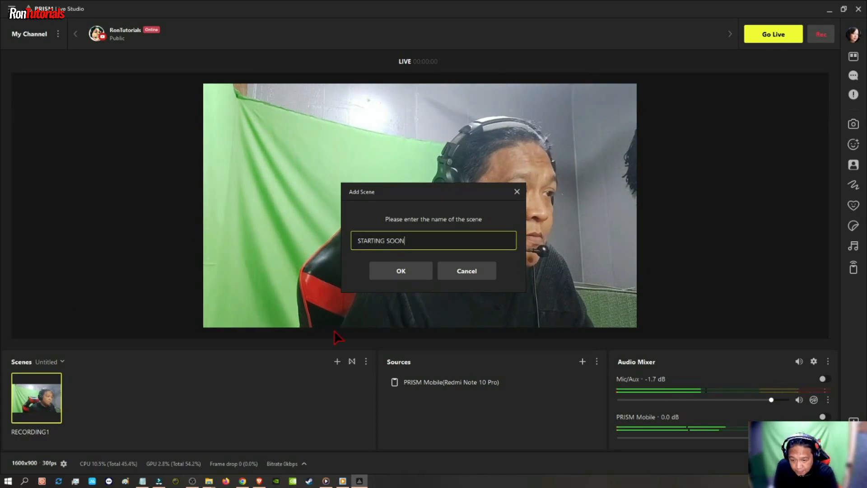
click(412, 277)
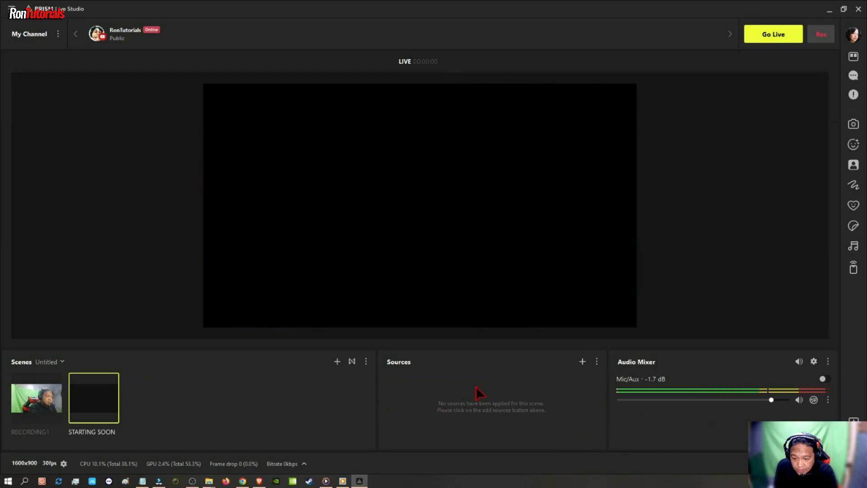
Add a GIPHY Sticker source by searching for STARTING SOON and inserting the colourful "Stream Starting Soon!" sticker
click(582, 361)
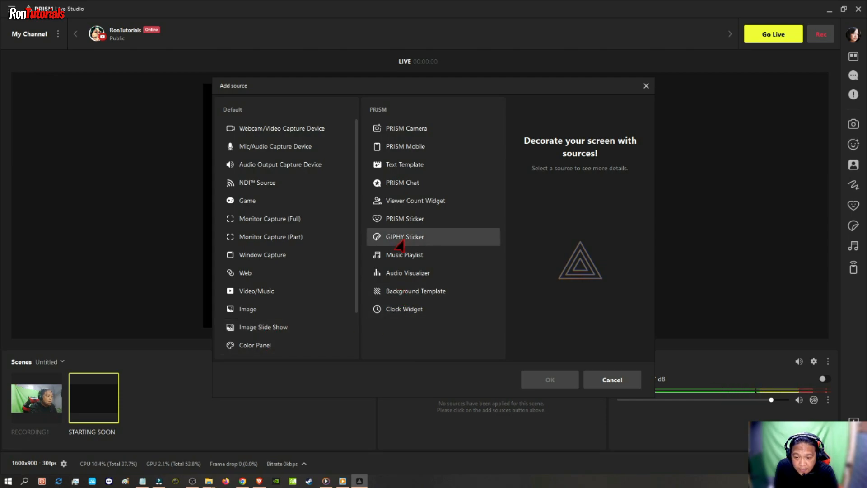
click(401, 236)
click(550, 380)
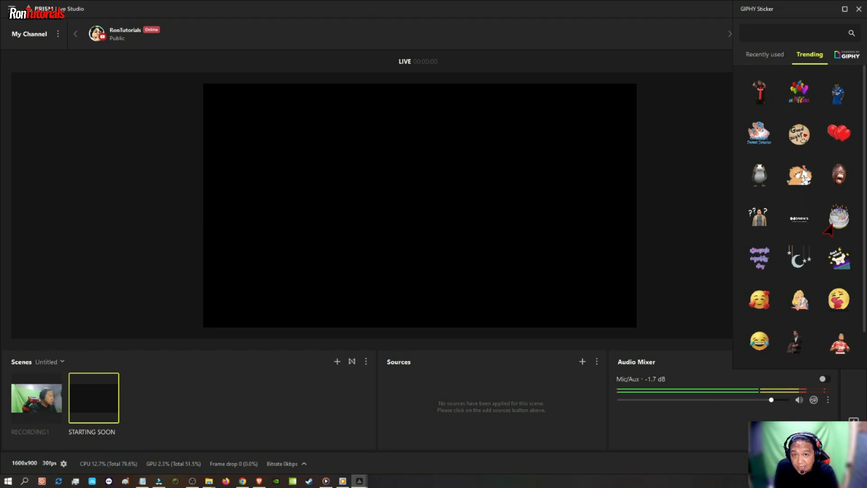
click(780, 34)
text(STARTING SOON)
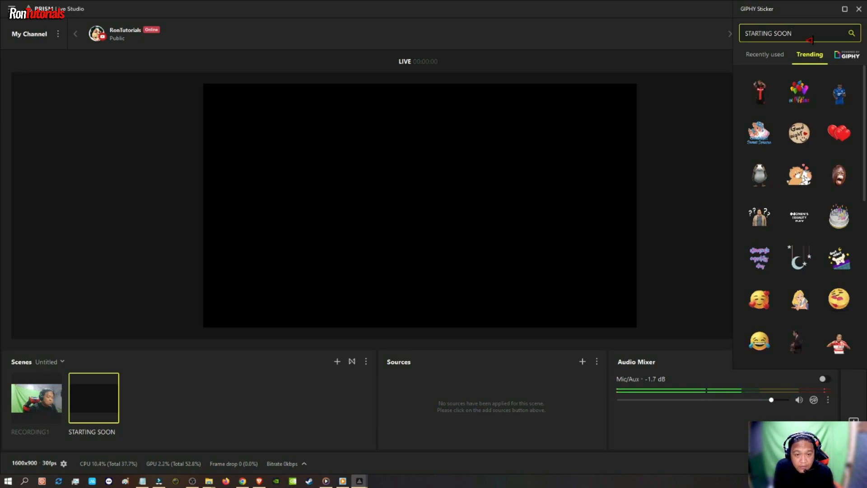
key(Return)
click(798, 78)
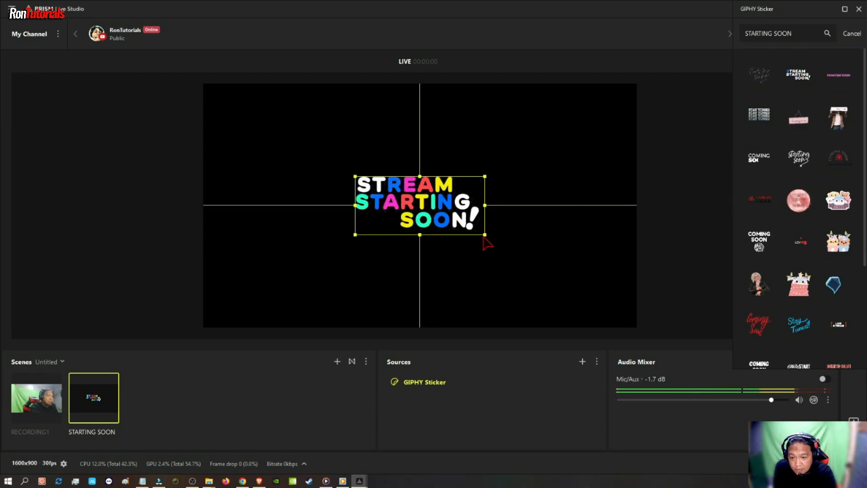
Enlarge the "Stream Starting Soon!" sticker to about two thirds of the canvas width and place it near the centre
drag(485, 235, 469, 226)
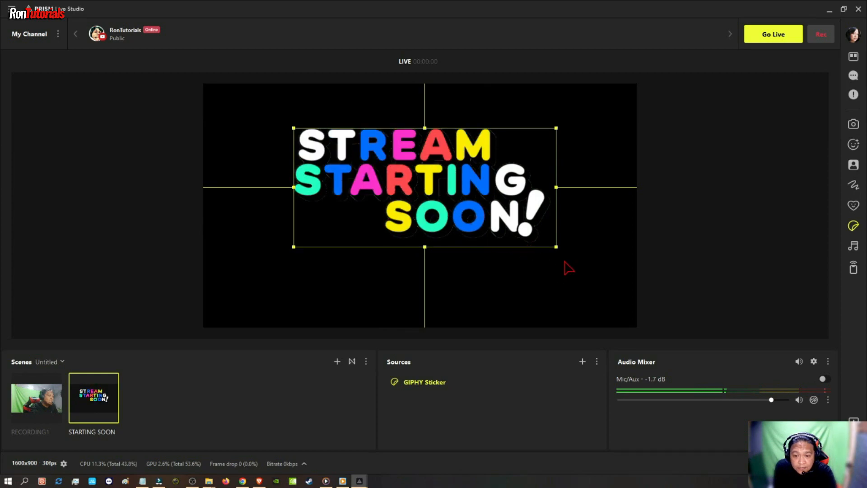
drag(557, 247, 519, 263)
click(108, 408)
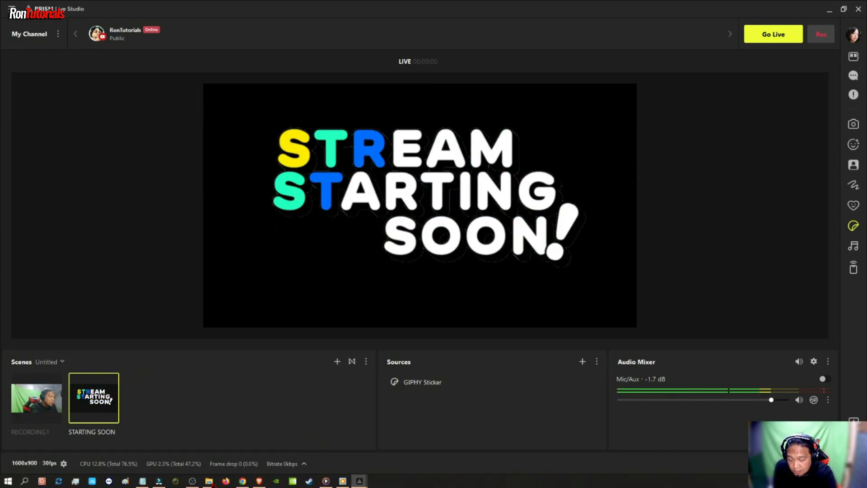
Add a new Image source named BACK GROUND IMAGE 1 to the STARTING SOON scene
mouse_move(209, 482)
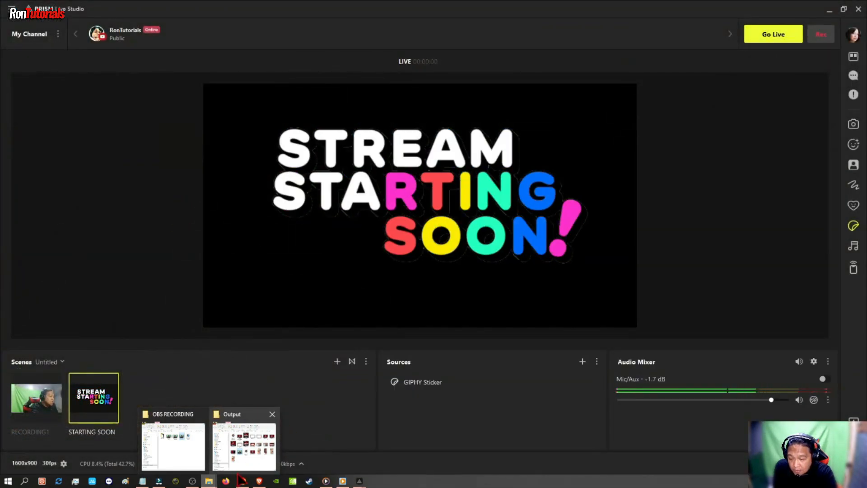
click(581, 364)
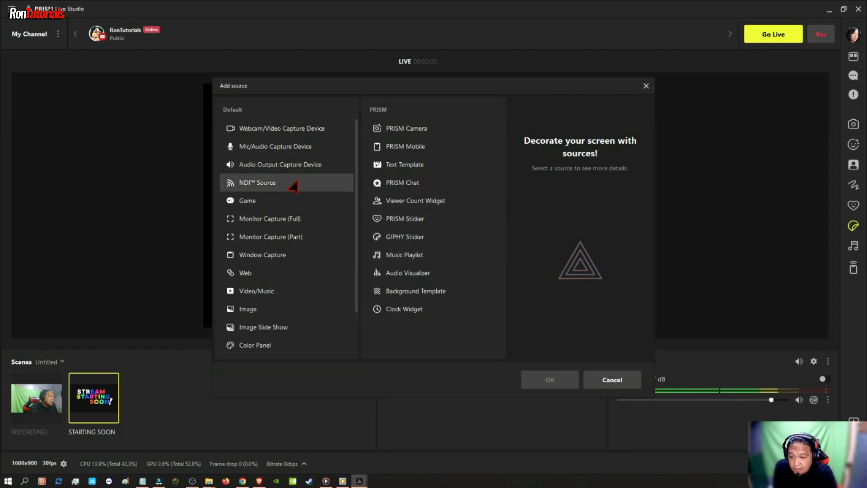
click(272, 312)
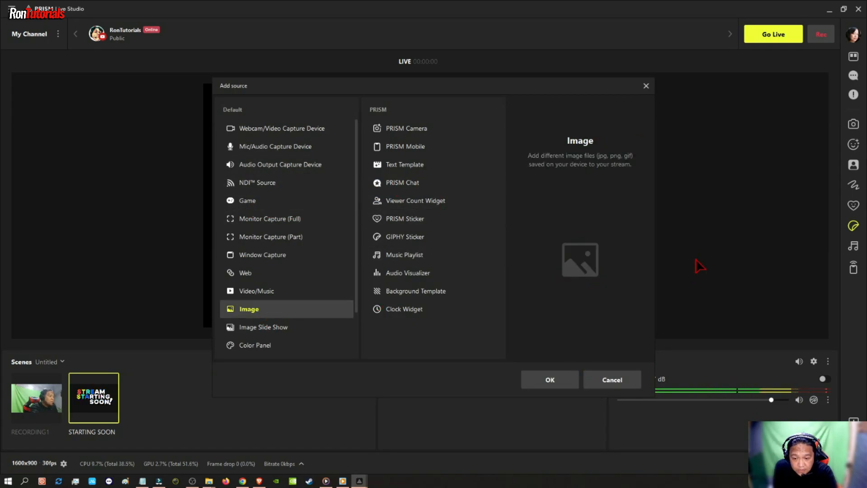
click(564, 382)
text(BACK)
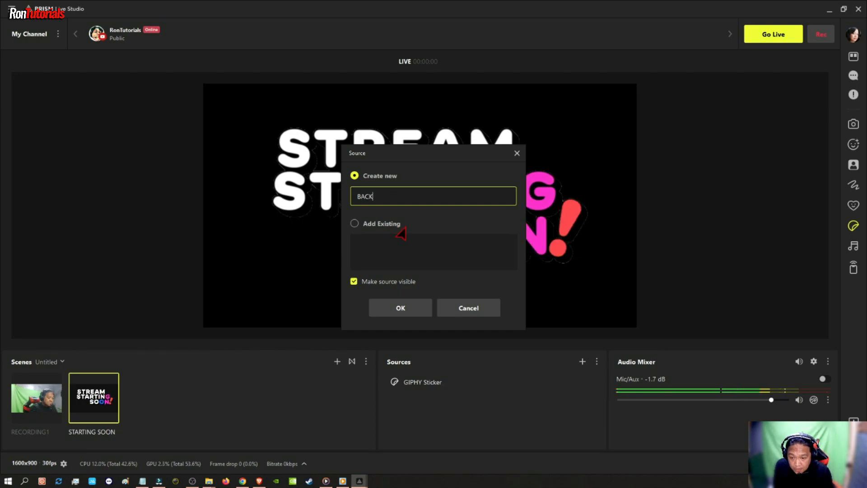
text( GROU)
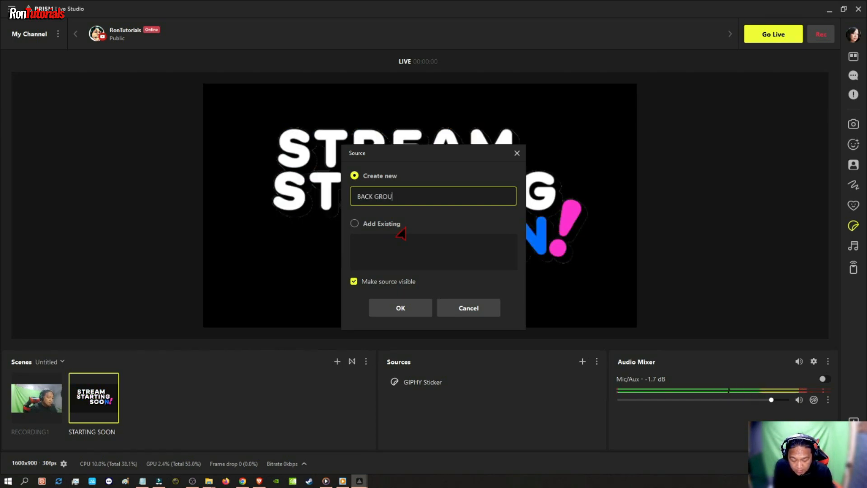
text(ND)
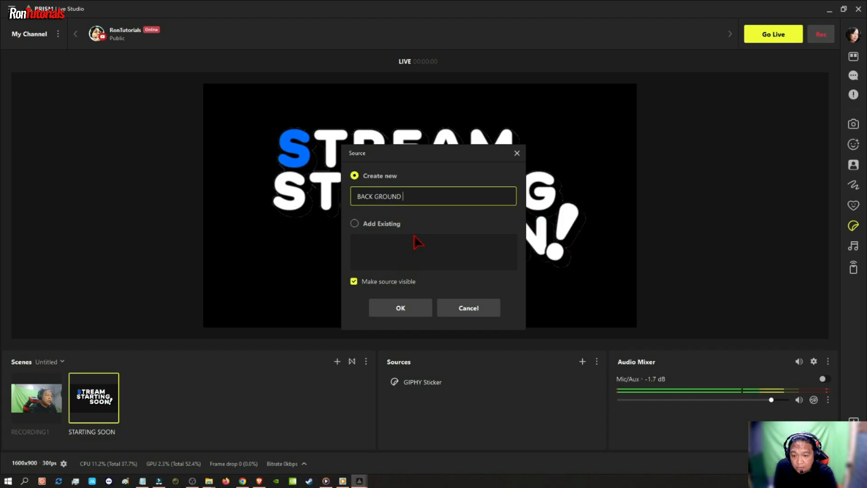
text(IMAGE)
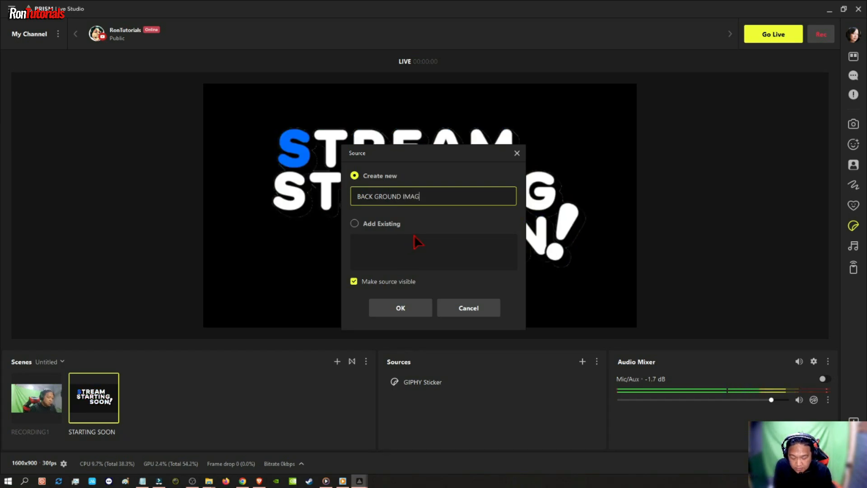
click(410, 310)
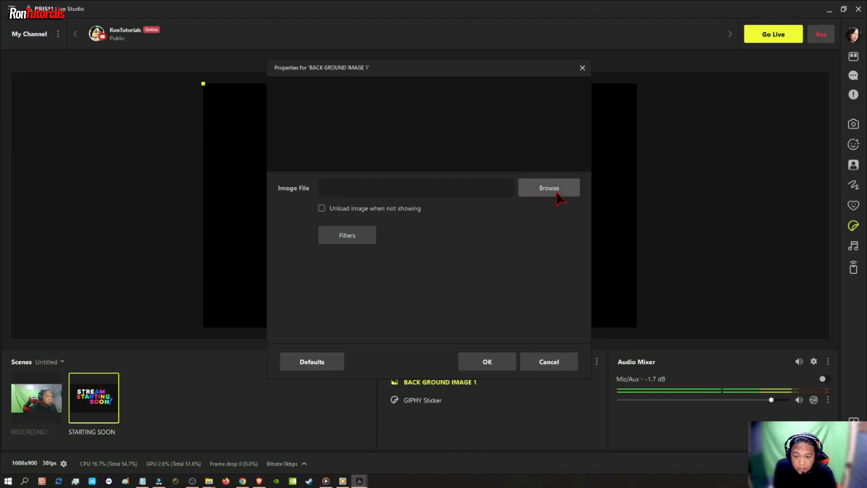
Load the red "LIVE STREAM!" JPG picture into the image source and resize it to fill the whole canvas
click(549, 188)
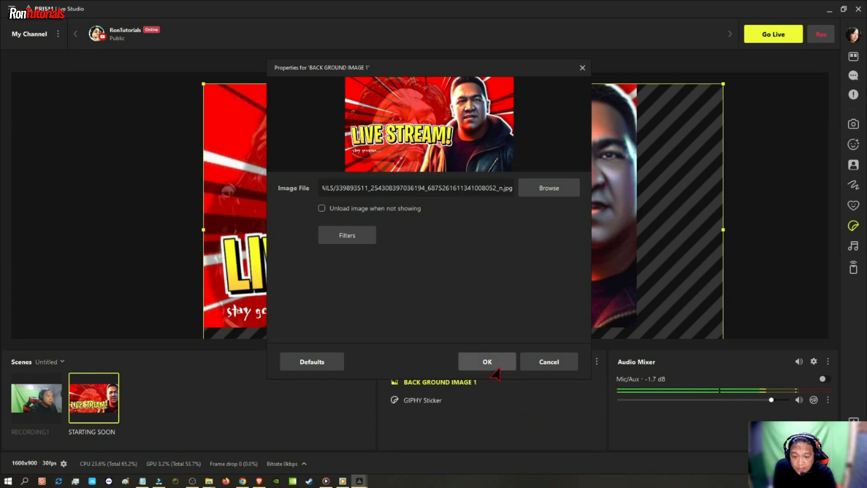
click(490, 364)
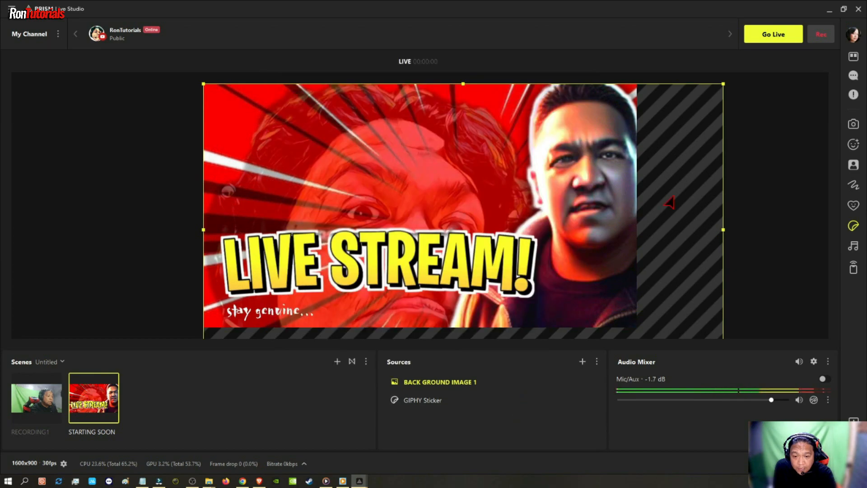
drag(719, 91, 634, 244)
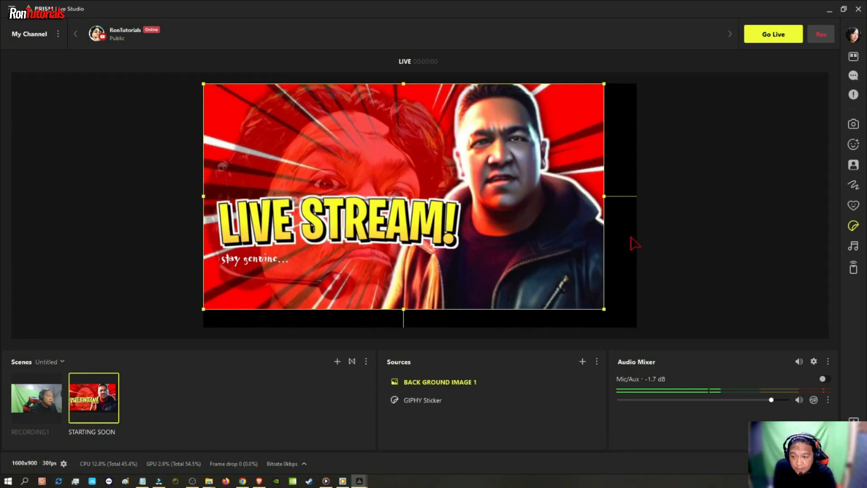
drag(604, 310, 623, 330)
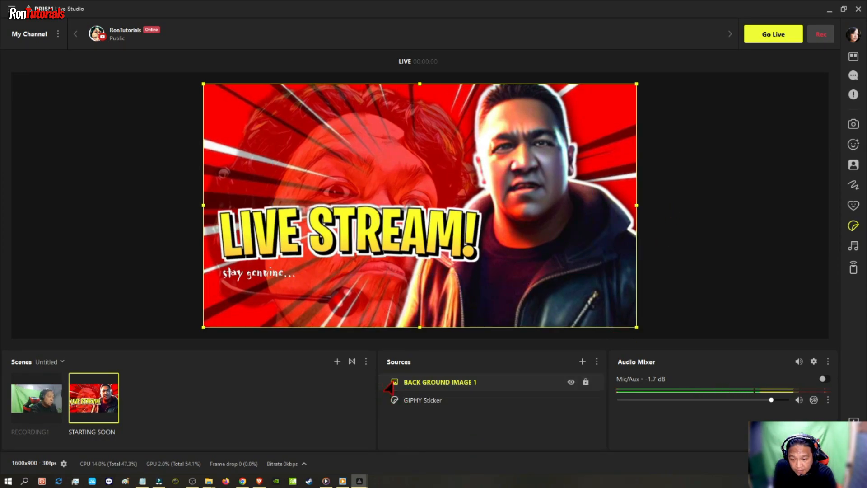
Bring the GIPHY Sticker in front of the background image and move it to the canvas's upper-left area, above the "LIVE STREAM!" text
drag(393, 400, 394, 383)
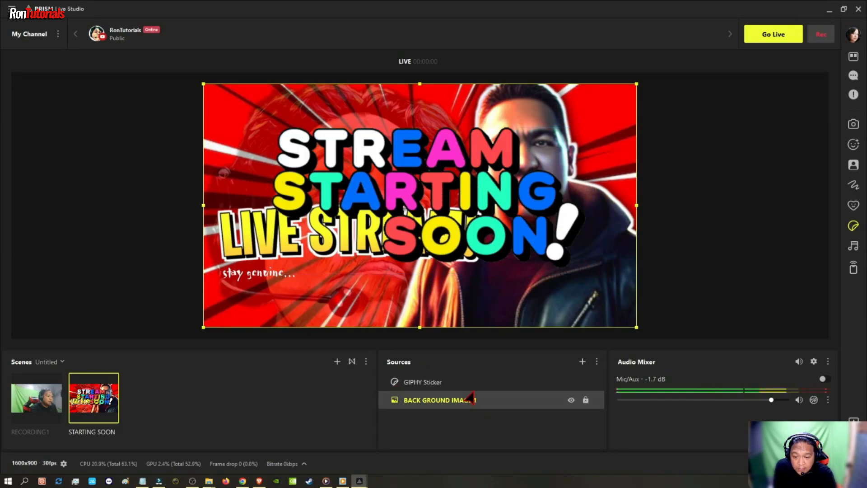
click(492, 382)
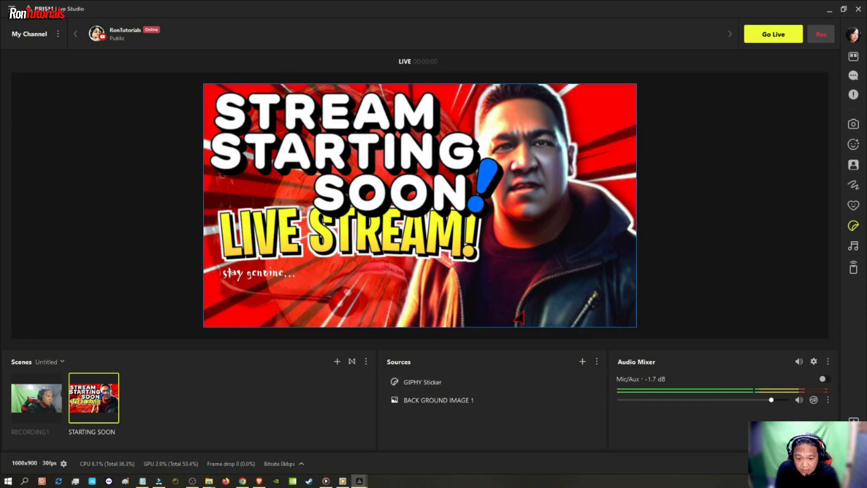
Add an Audio Visualizer source for Mic/Aux with the second template and place it along the lower left of the canvas
click(581, 361)
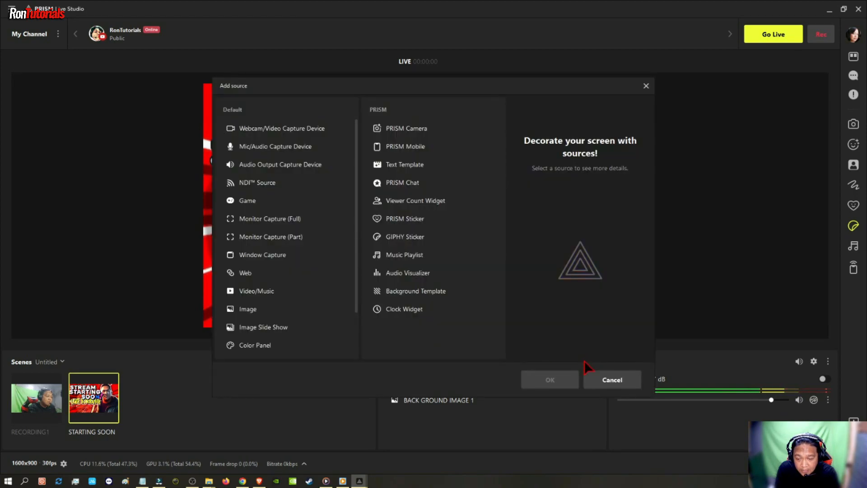
click(419, 279)
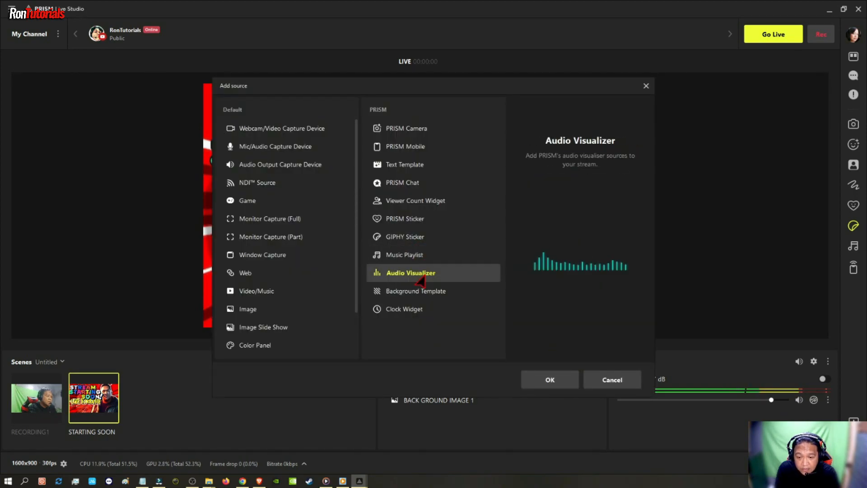
click(554, 386)
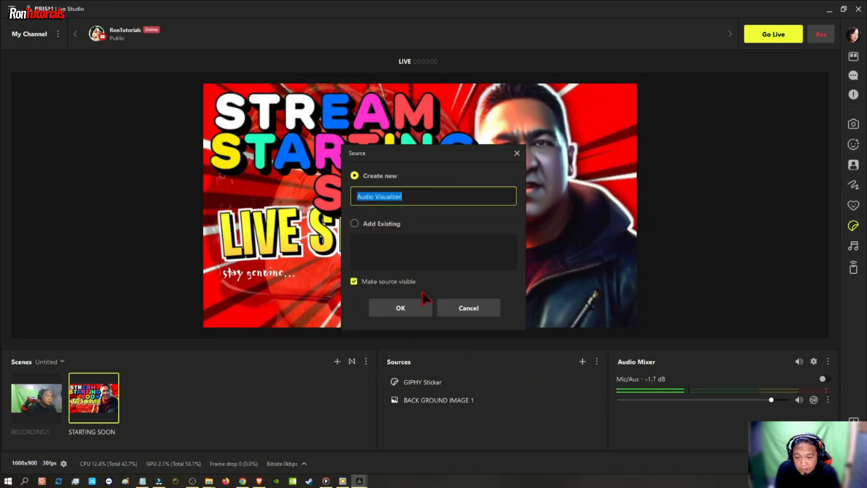
key(Return)
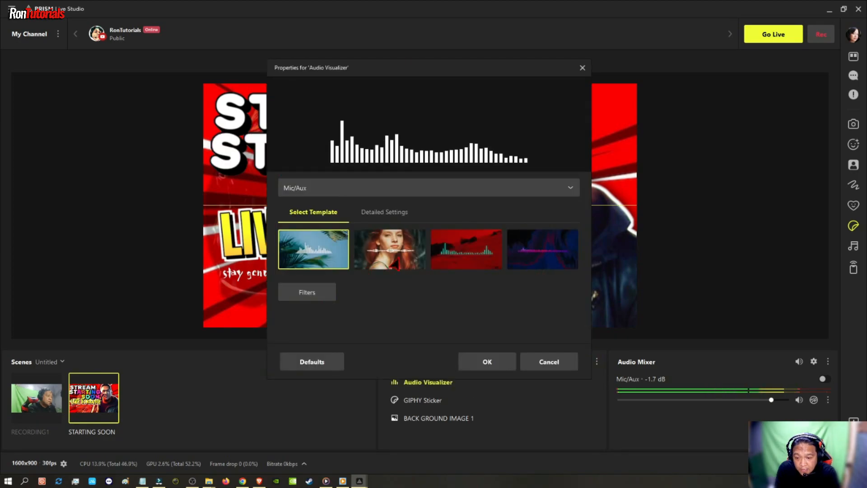
click(395, 264)
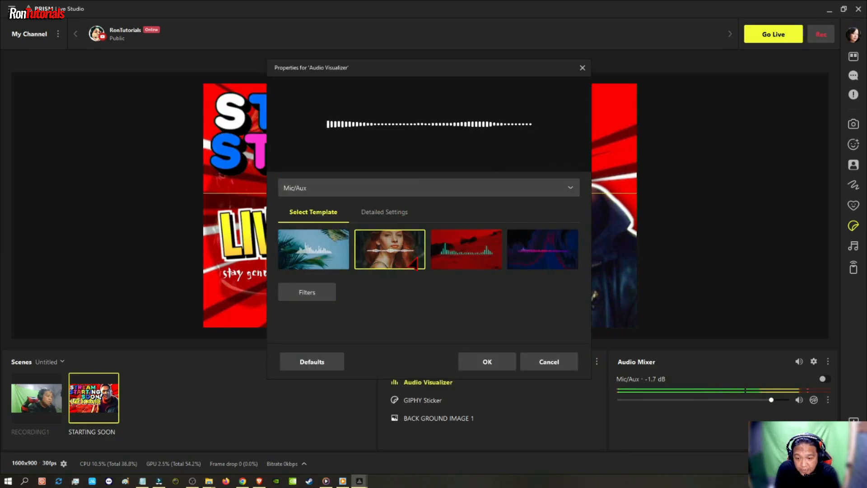
click(505, 361)
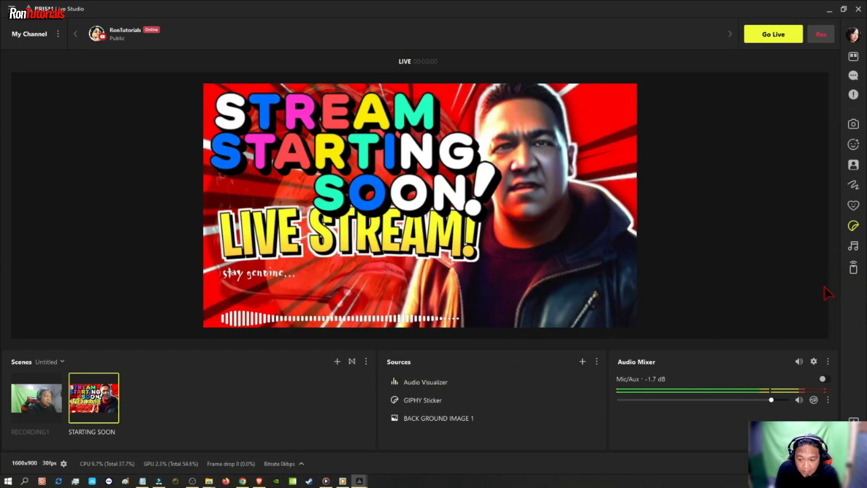
Add a new Music Playlist source to the STARTING SOON scene, keeping its default name
click(853, 246)
click(778, 405)
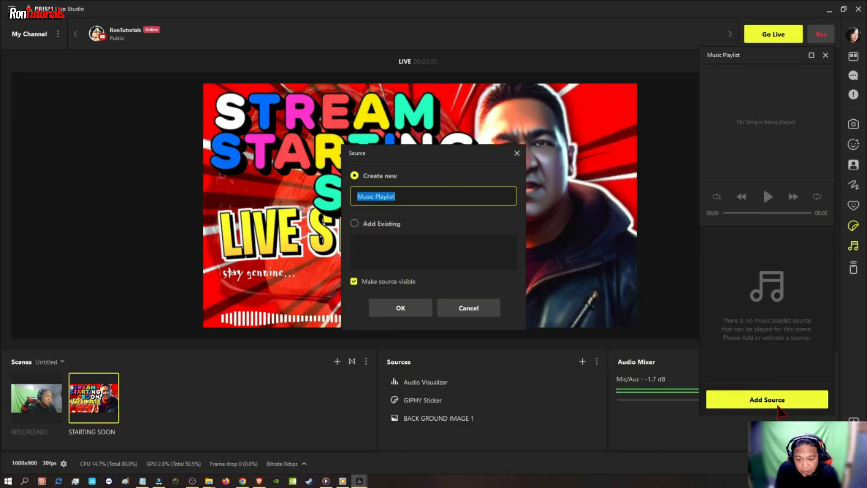
click(402, 315)
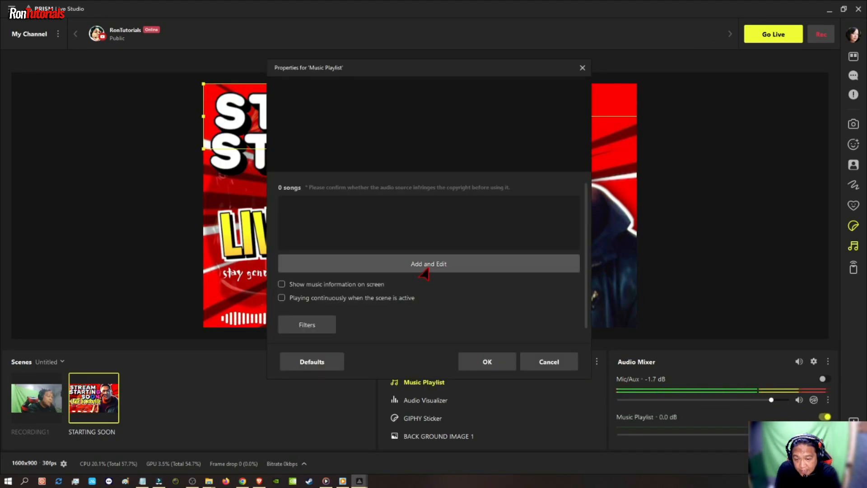
Add the full-length track Knocking Beats from the HOT category to the music playlist and accept the source's properties
click(425, 267)
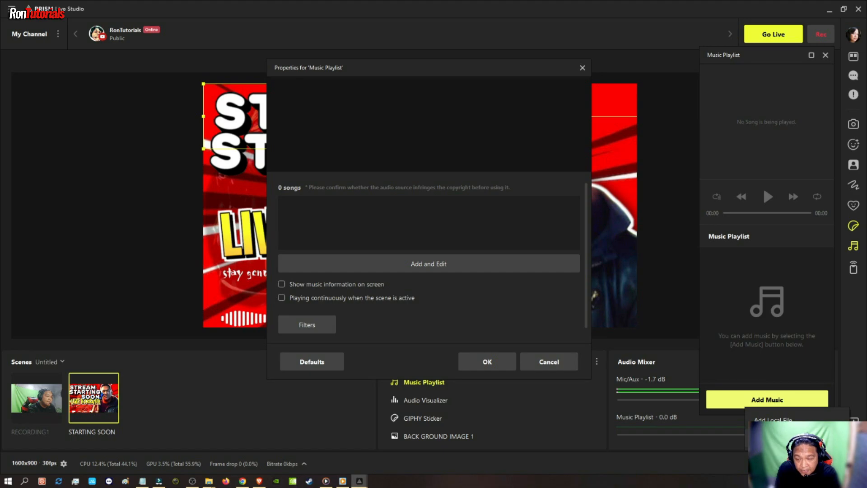
click(778, 437)
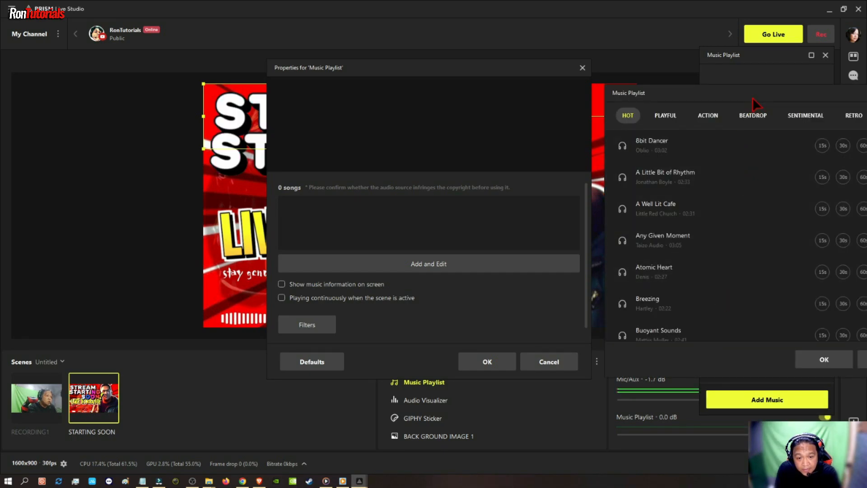
drag(753, 98, 537, 21)
drag(703, 162, 708, 200)
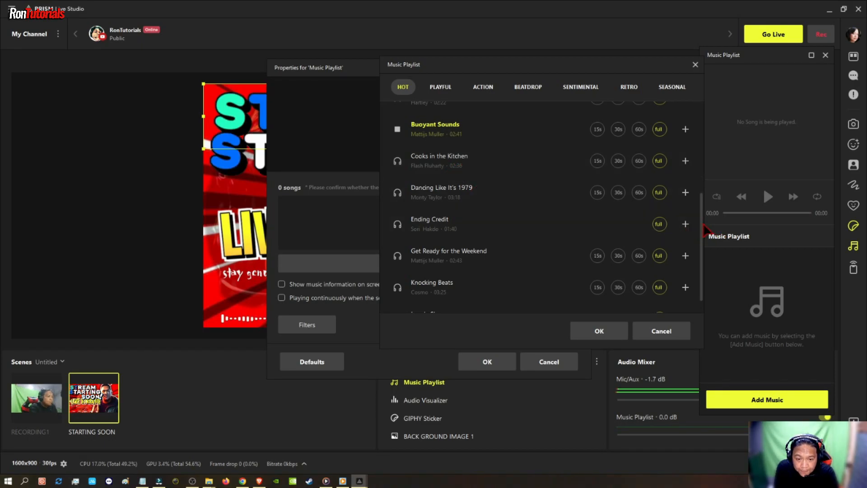
drag(703, 222, 698, 216)
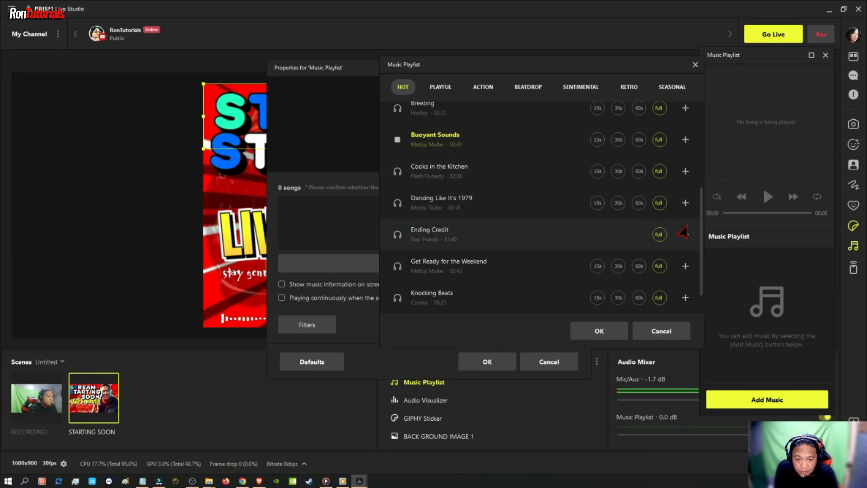
drag(703, 222, 700, 213)
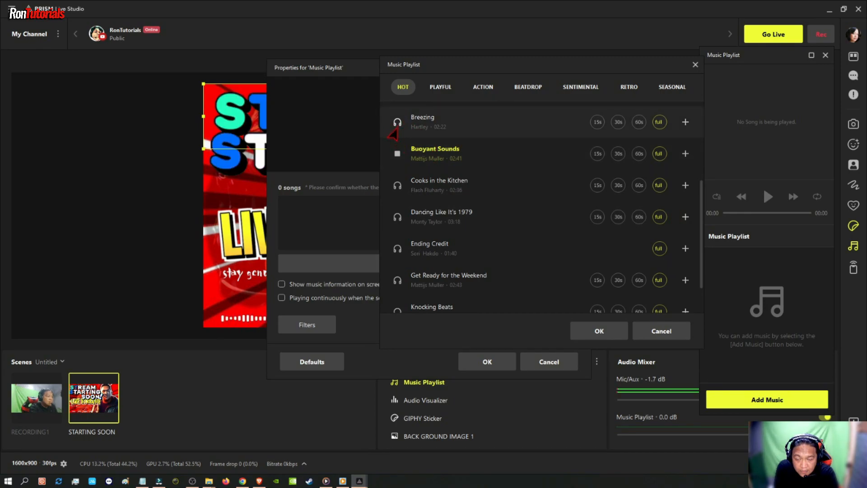
scroll(439, 278, down, 1)
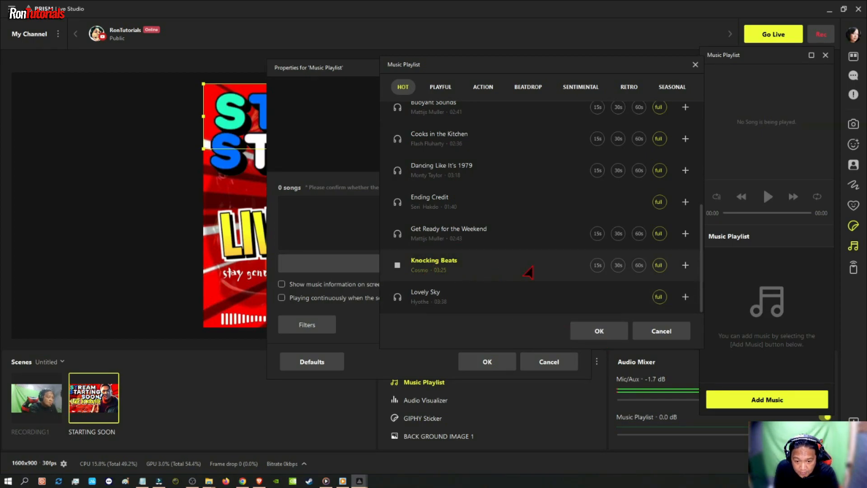
click(685, 265)
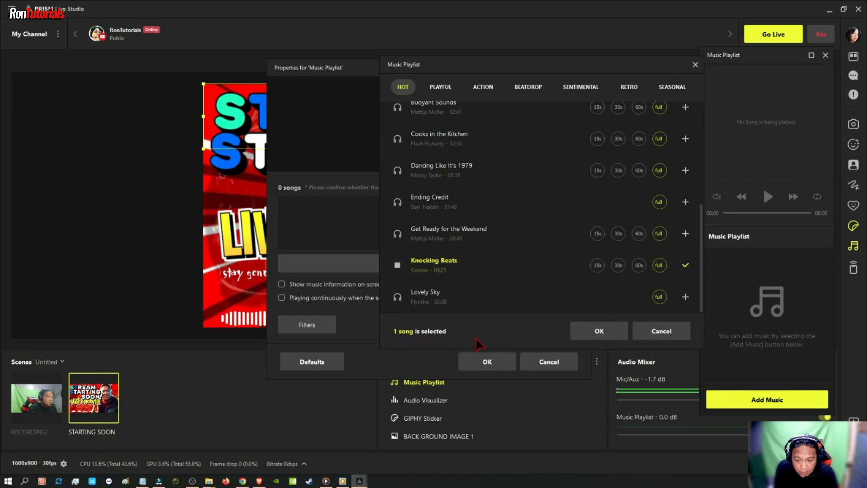
click(600, 332)
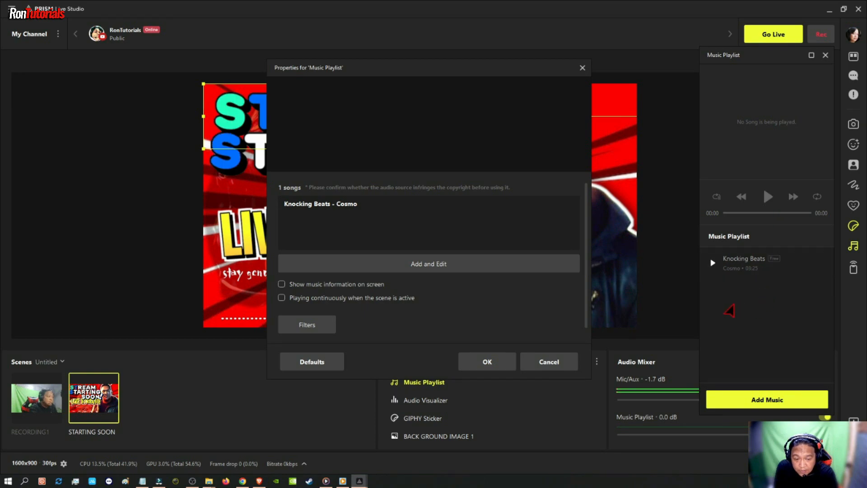
click(777, 403)
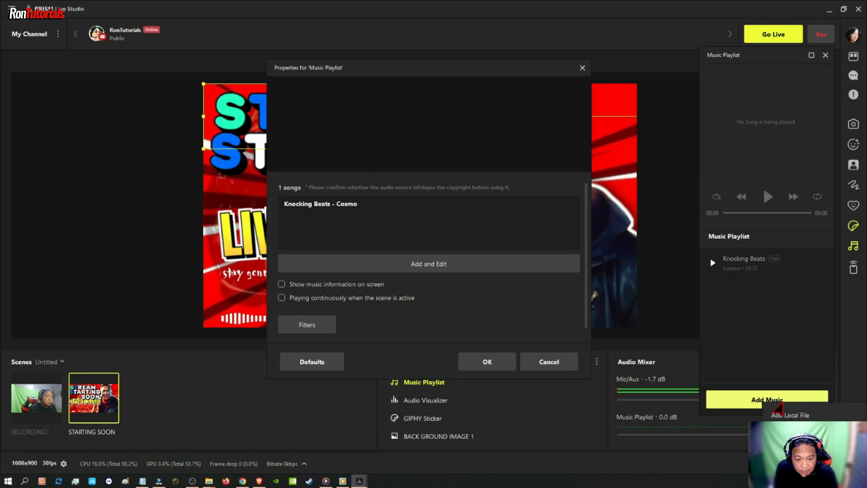
click(782, 320)
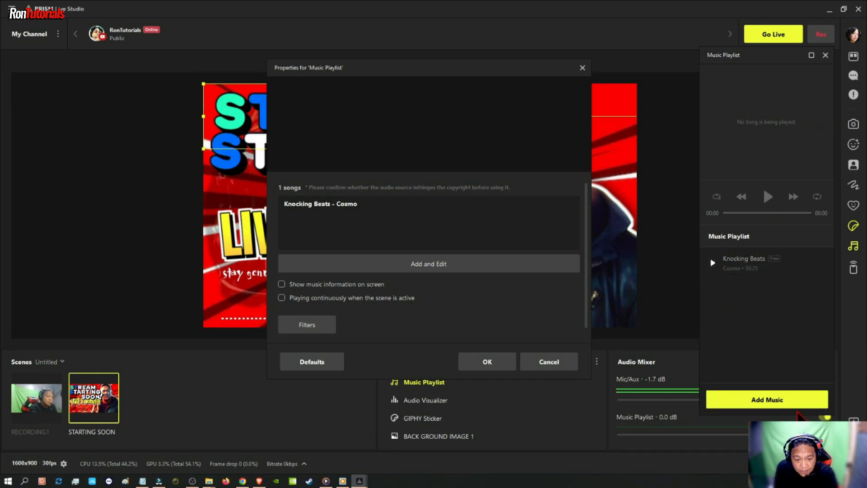
click(496, 361)
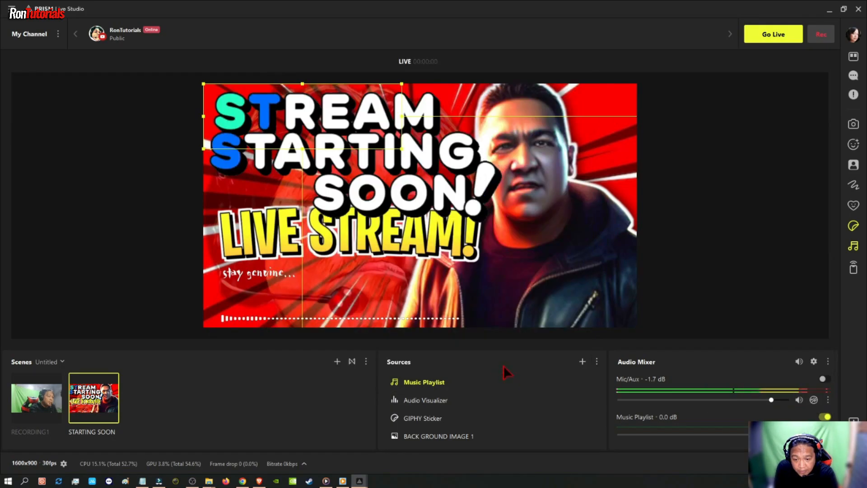
Play Knocking Beats from the Music Playlist source's properties and accept the properties
double_click(461, 387)
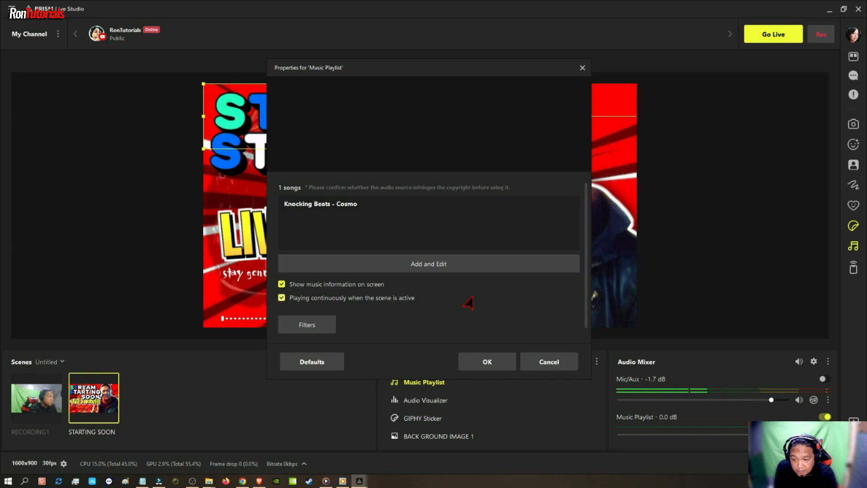
drag(377, 72, 613, 195)
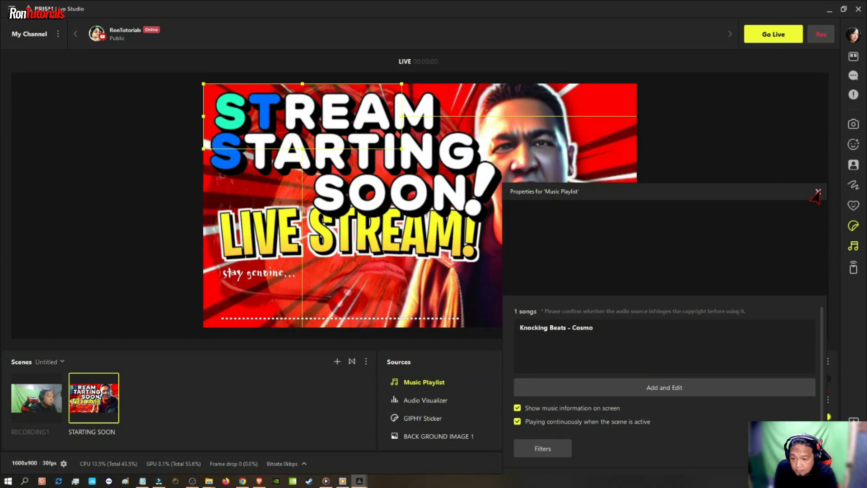
click(817, 192)
click(614, 373)
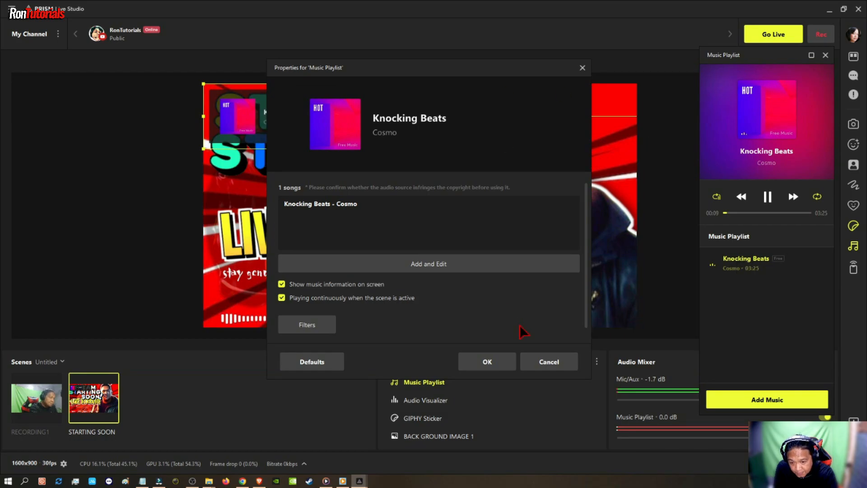
click(487, 360)
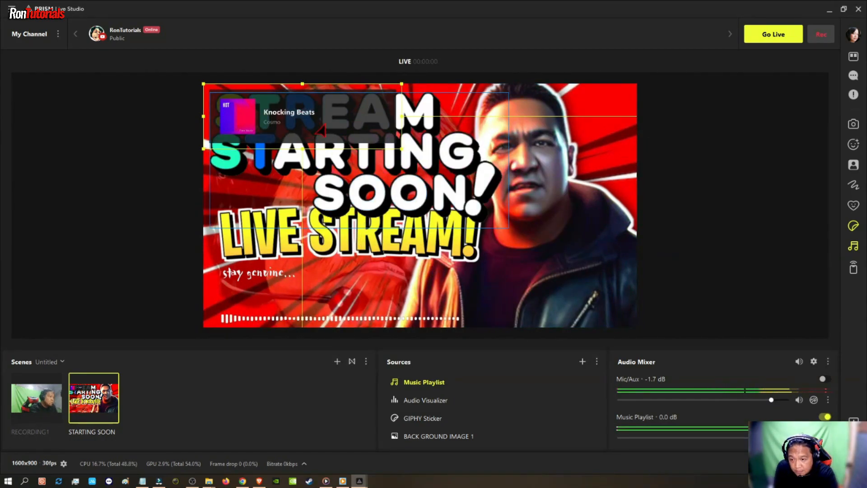
Move the Knocking Beats music information card below the "LIVE STREAM!" text and shrink it to fit just above the audio visualizer
drag(309, 131, 354, 309)
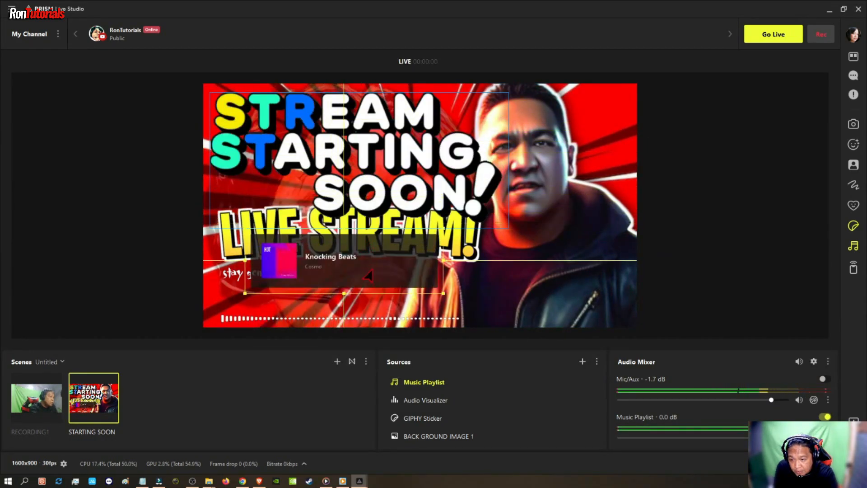
drag(442, 300, 373, 280)
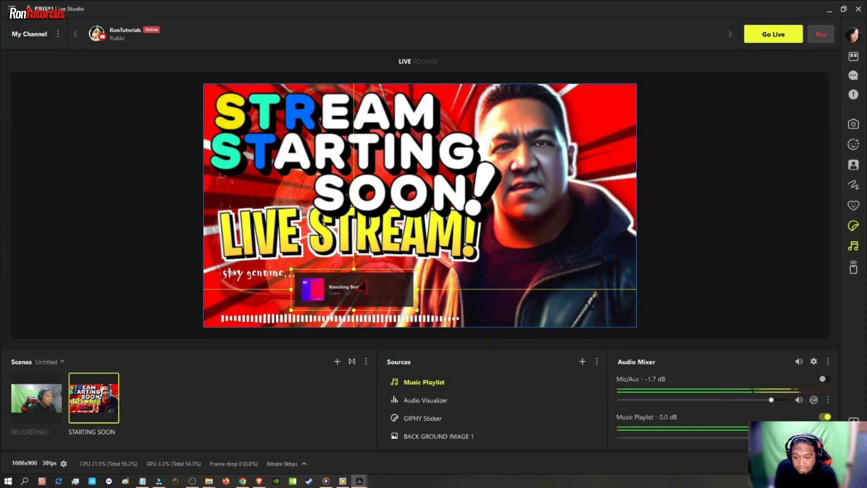
click(410, 321)
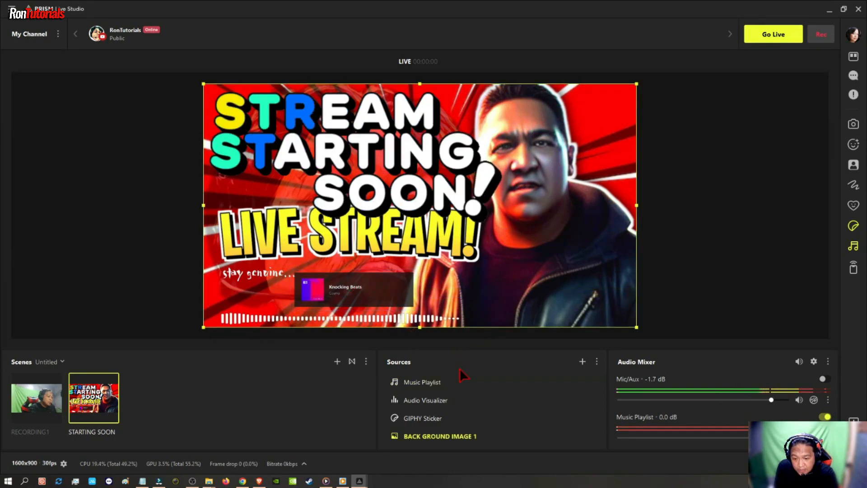
Turn off showing music information on screen for the Music Playlist source and check its track in the playlist player
double_click(469, 383)
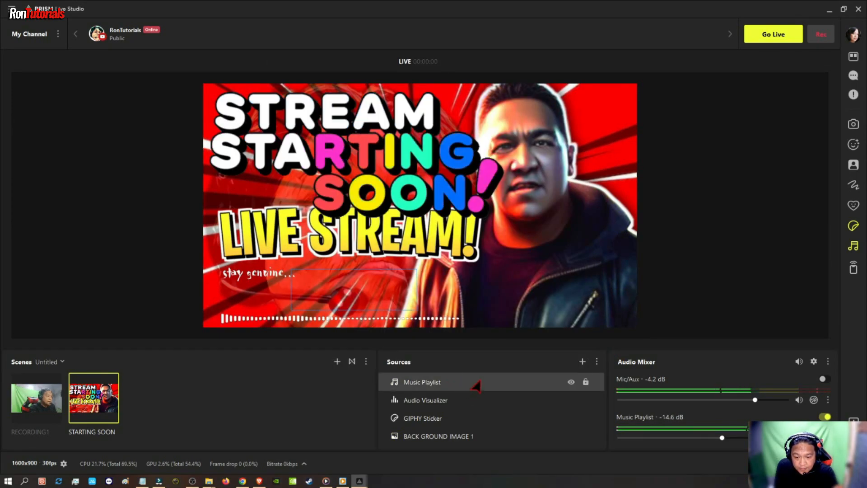
double_click(560, 384)
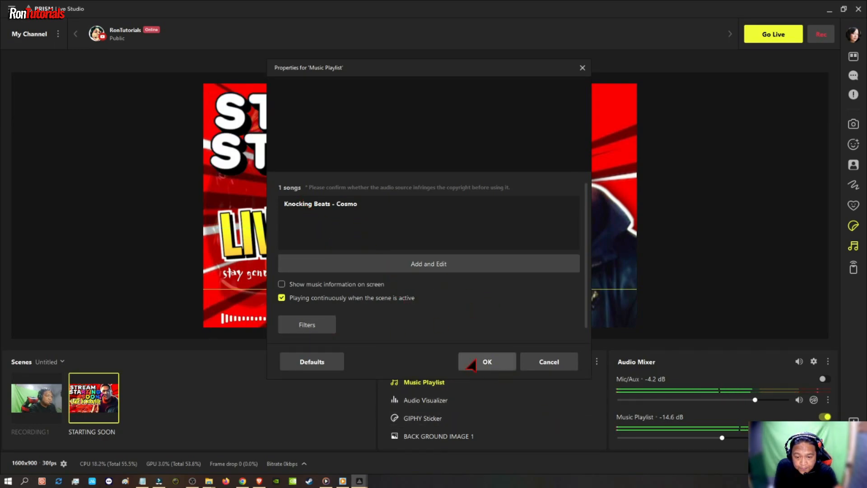
click(452, 263)
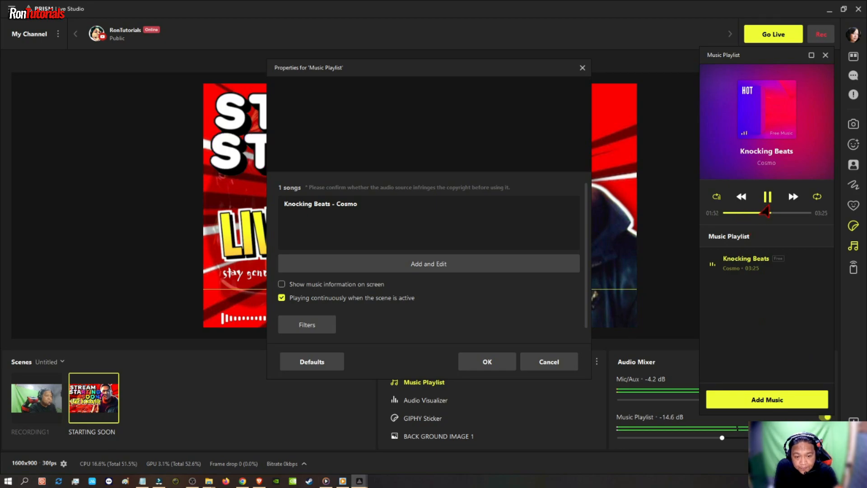
click(826, 55)
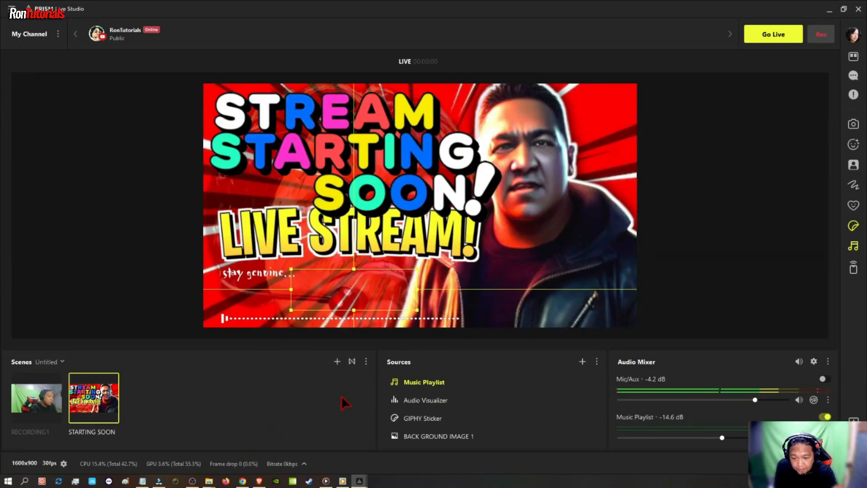
Create a new scene named LIVE END
click(337, 361)
text(LiVE END)
key(Return)
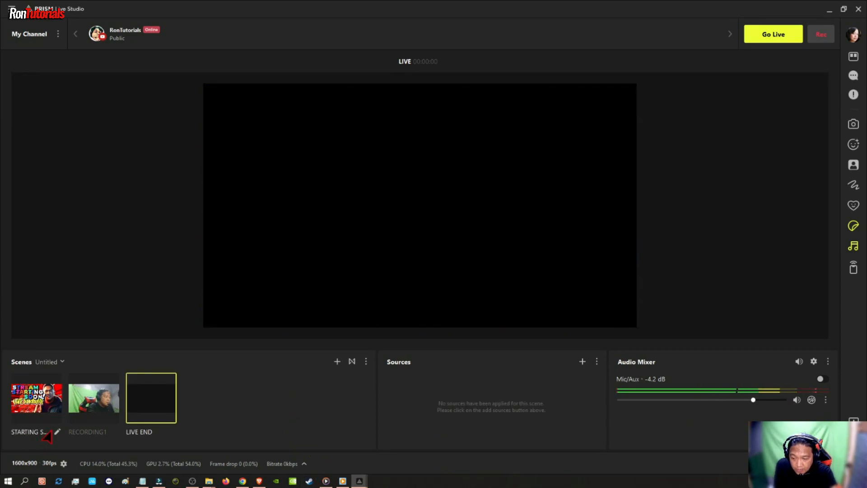
Add a GIPHY Sticker source with the colourful "Thank you! Come again" sticker to LIVE END and enlarge it around the canvas centre
click(582, 361)
click(429, 237)
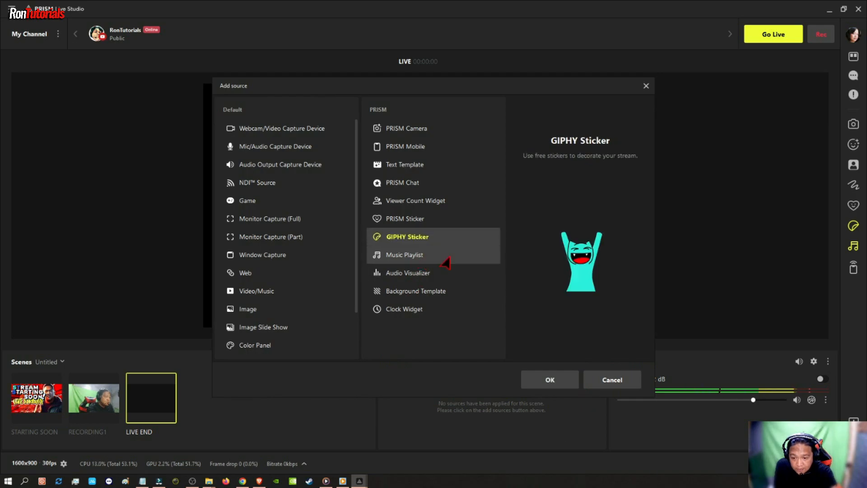
click(548, 379)
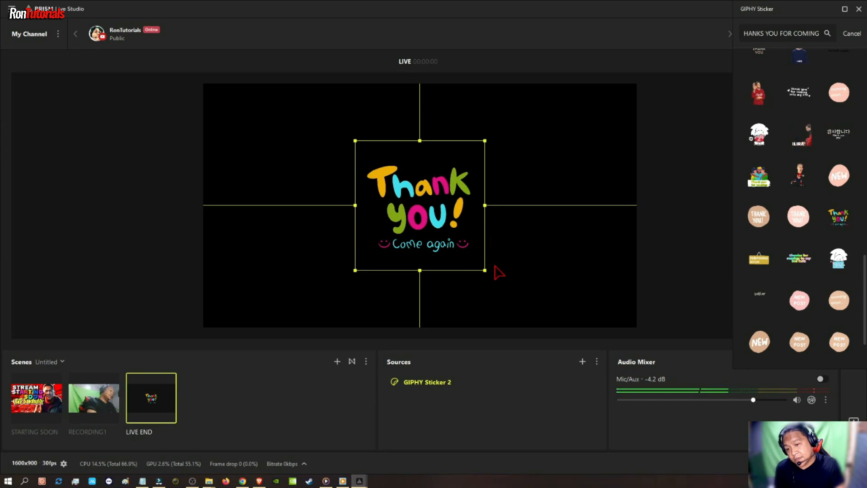
drag(488, 272, 518, 303)
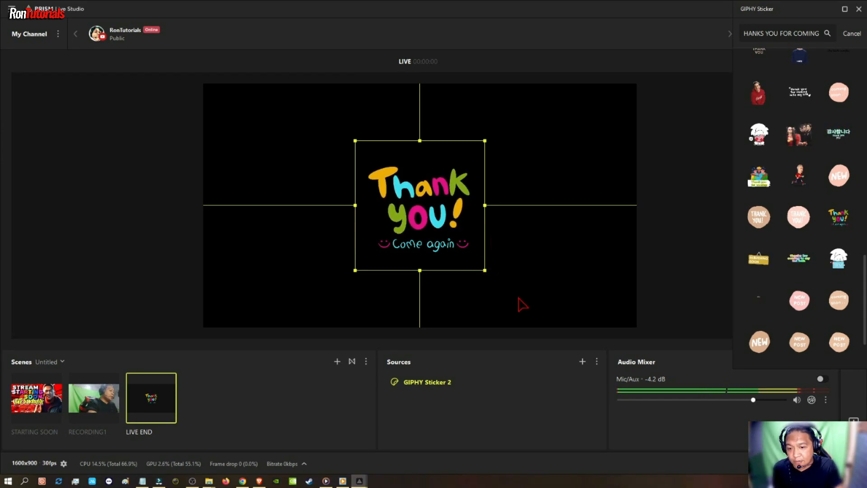
drag(479, 283, 539, 311)
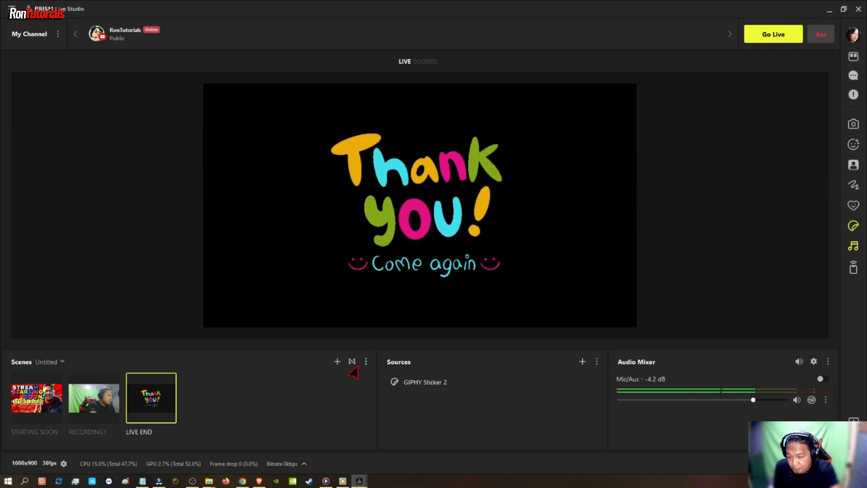
Add an Image source to LIVE END using the file mastersnakou-live-streaming.gif from the gifs folder
click(582, 362)
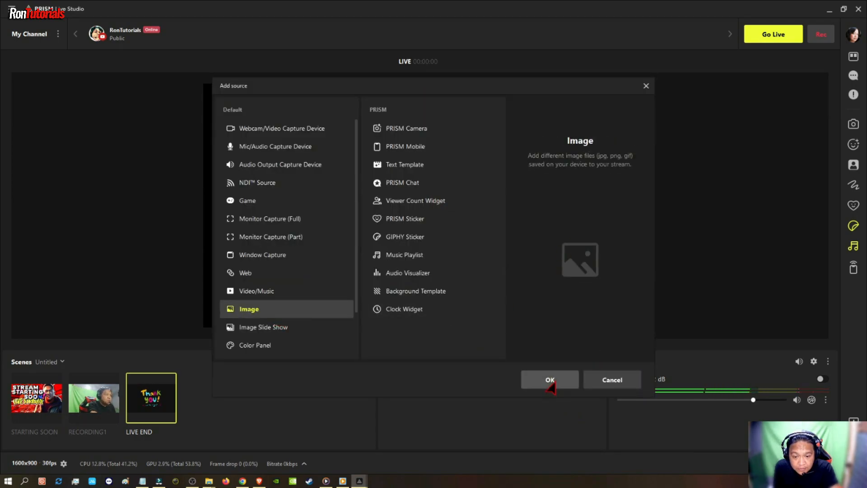
click(550, 383)
click(662, 171)
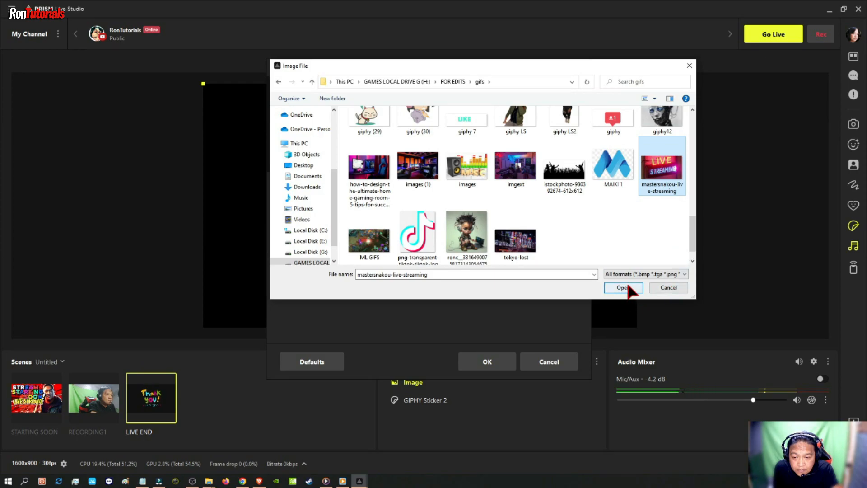
click(623, 288)
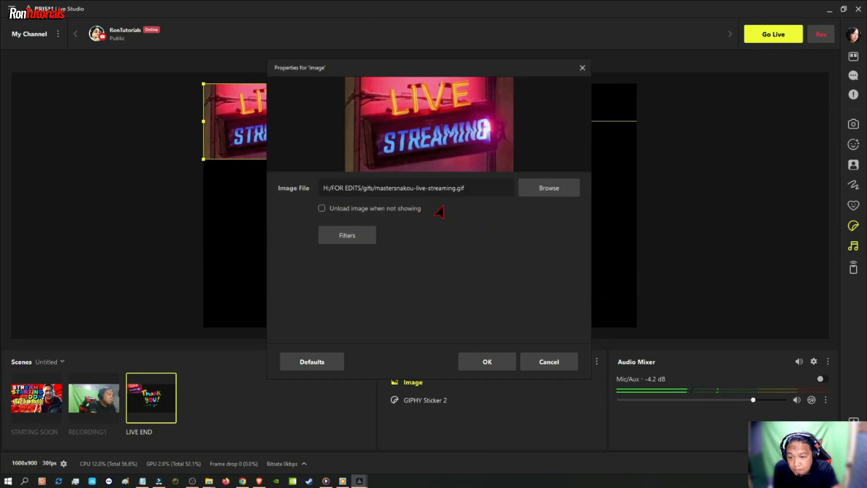
click(505, 368)
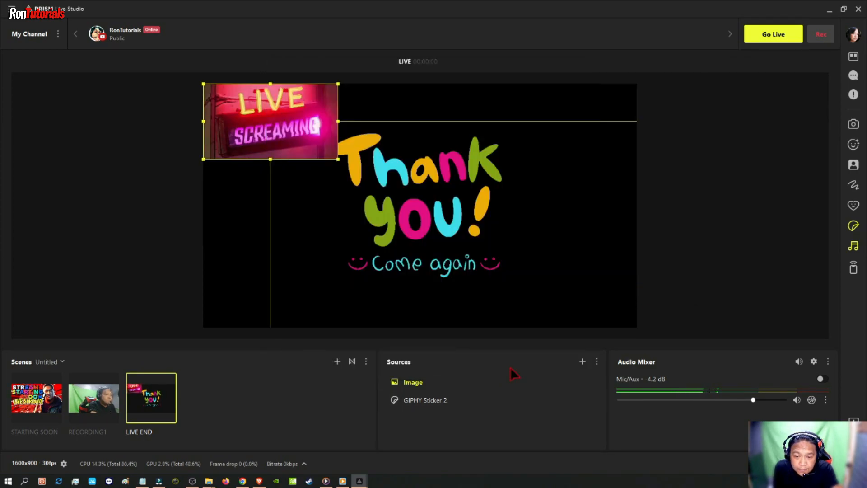
Enlarge the live-streaming image to fill the canvas and place it behind the "Thank you!" sticker
drag(335, 166, 565, 332)
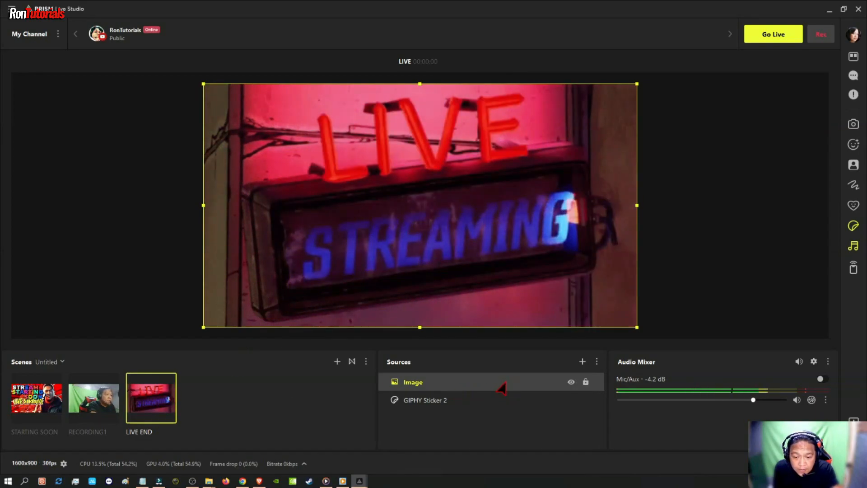
drag(501, 384, 508, 410)
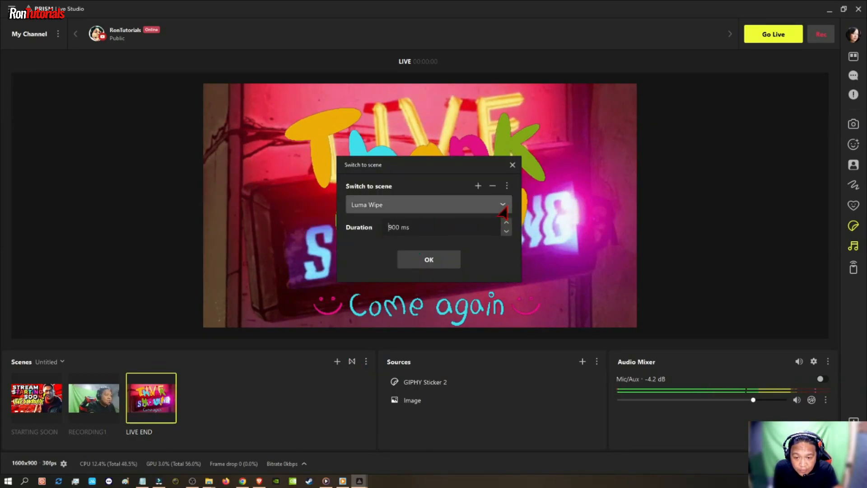
Choose Luma Wipe as the scene-switching transition, keeping its duration at 900 ms
click(500, 208)
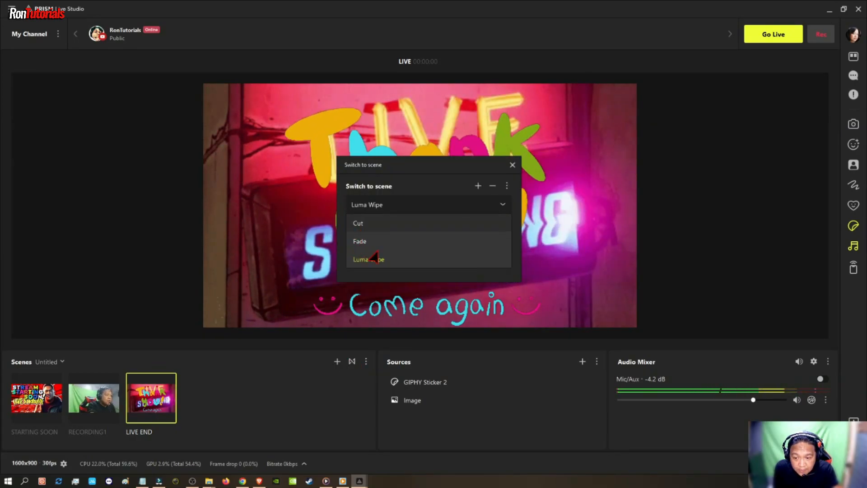
click(395, 262)
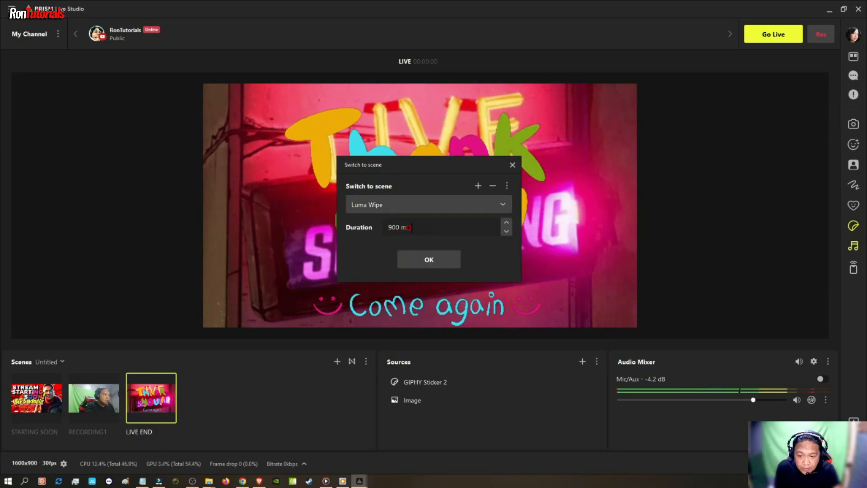
click(429, 259)
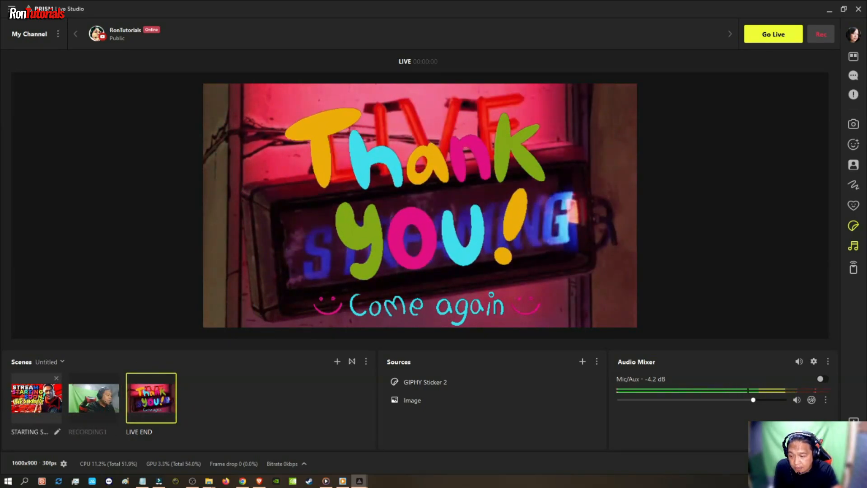
Preview the scene transition by switching to STARTING SOON, RECORDING1 and back to LIVE END
click(36, 397)
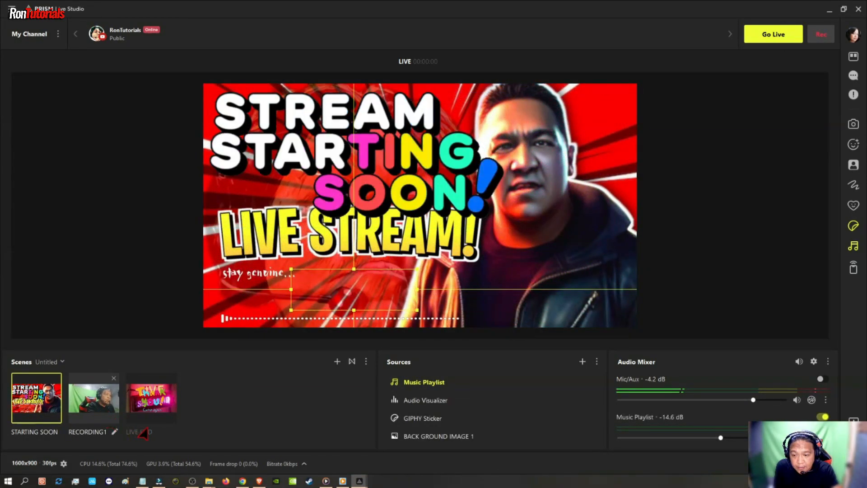
click(93, 397)
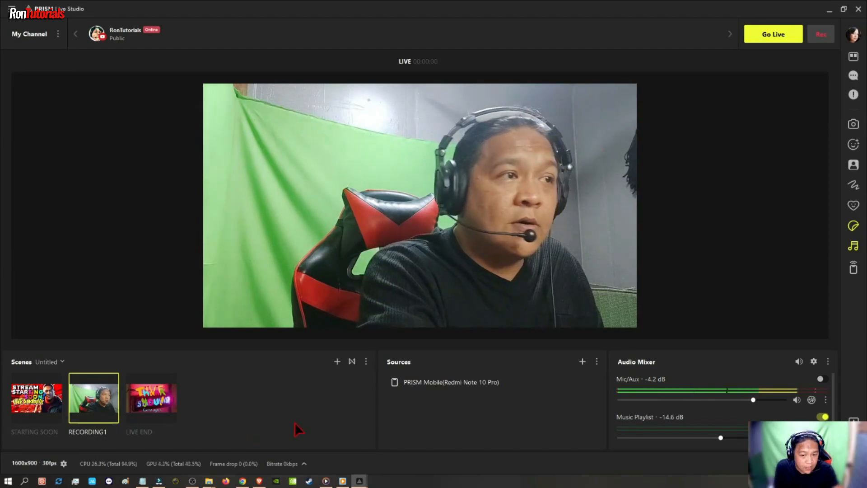
click(151, 397)
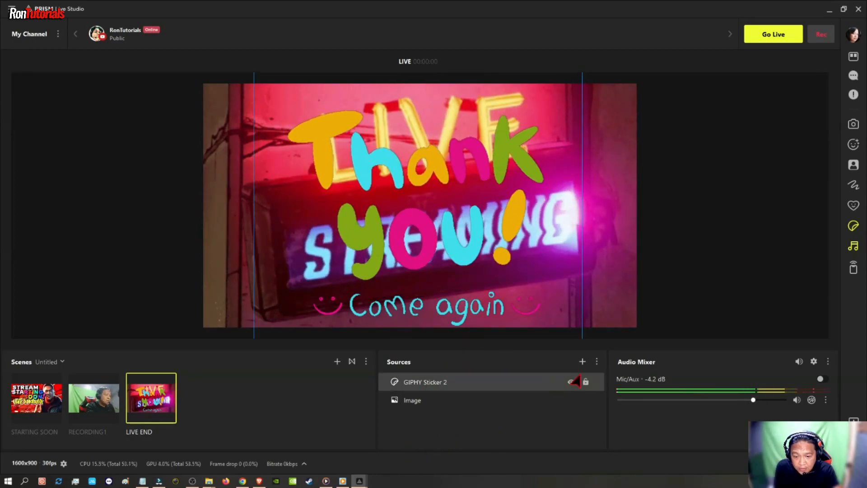
Add the existing Audio Visualizer source to LIVE END, enlarge it and place it along the canvas's lower-left edge
click(581, 364)
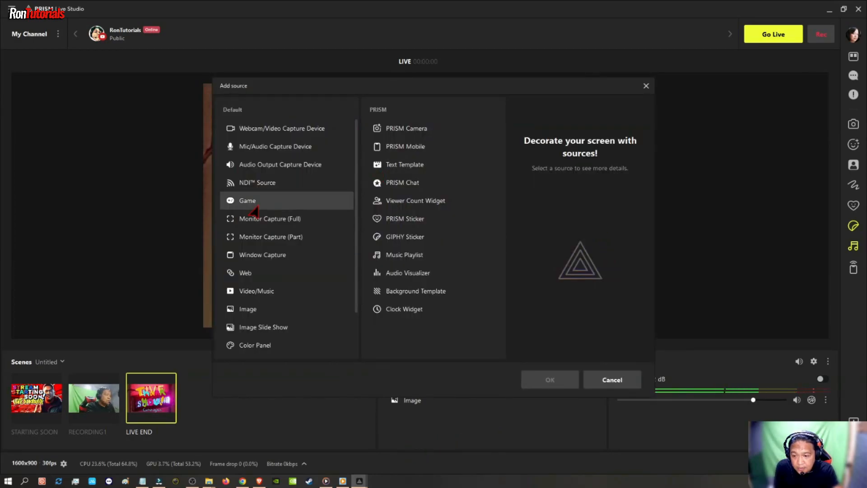
click(402, 279)
click(552, 375)
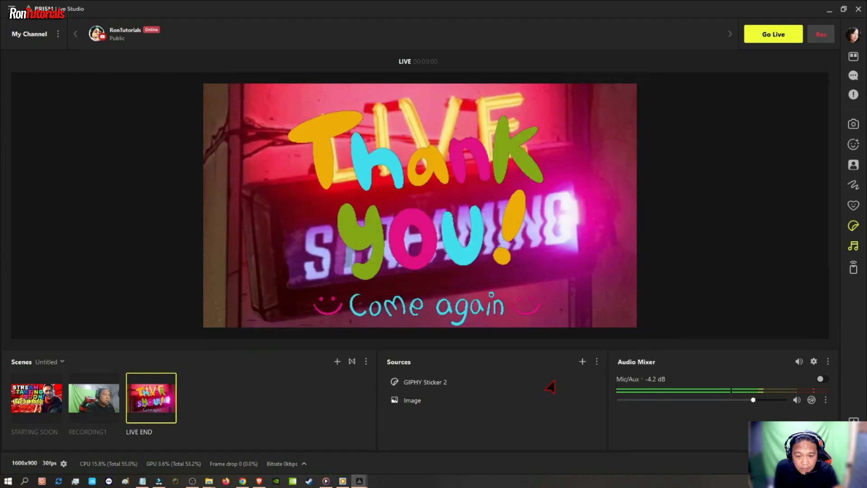
click(366, 242)
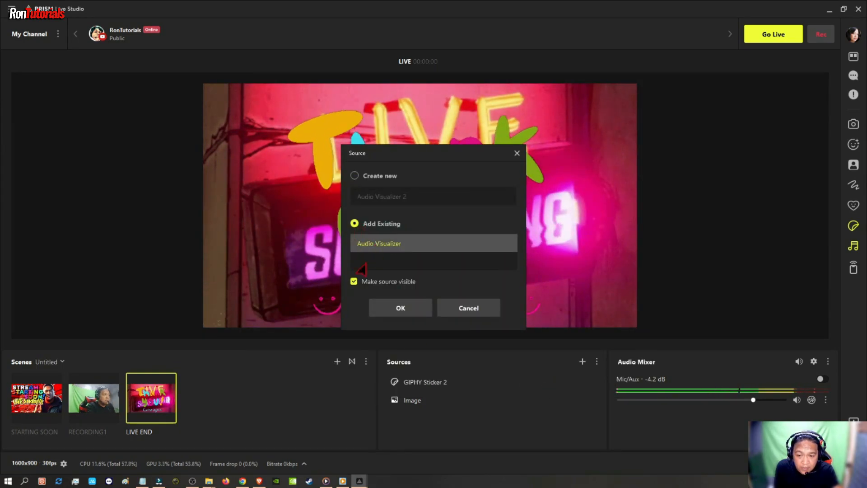
click(395, 311)
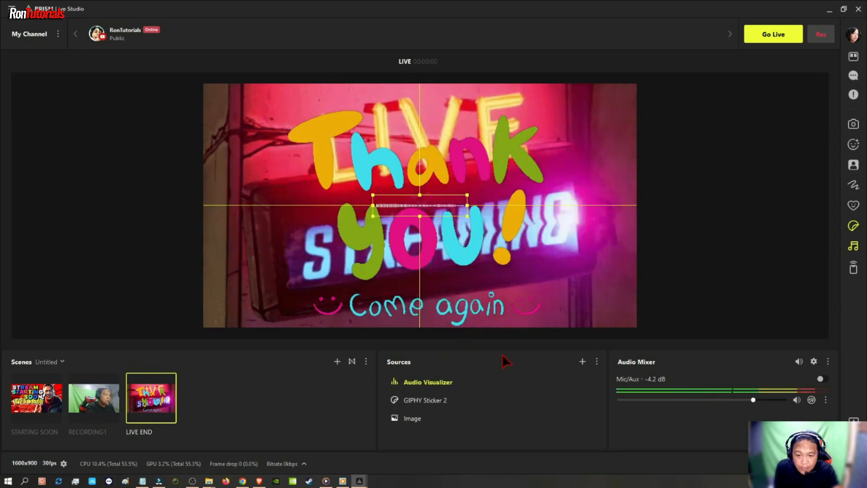
drag(476, 235, 307, 342)
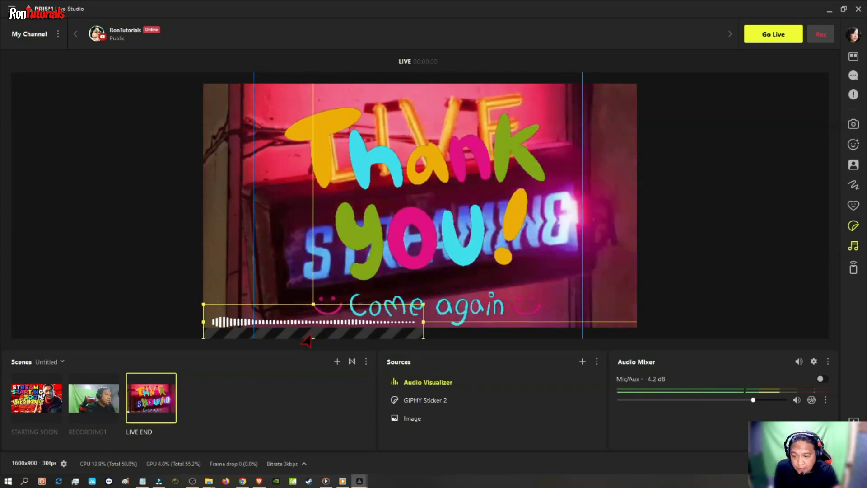
click(602, 213)
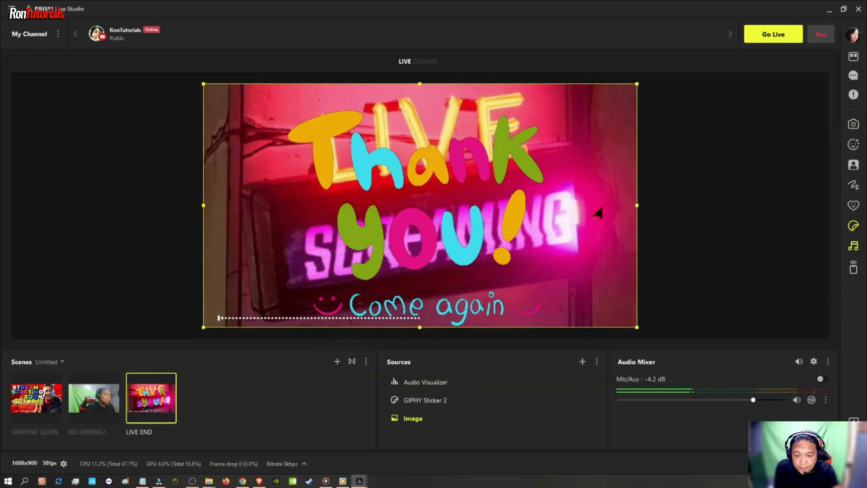
Review the finished STARTING SOON, RECORDING1 and LIVE END scenes one after another
click(36, 397)
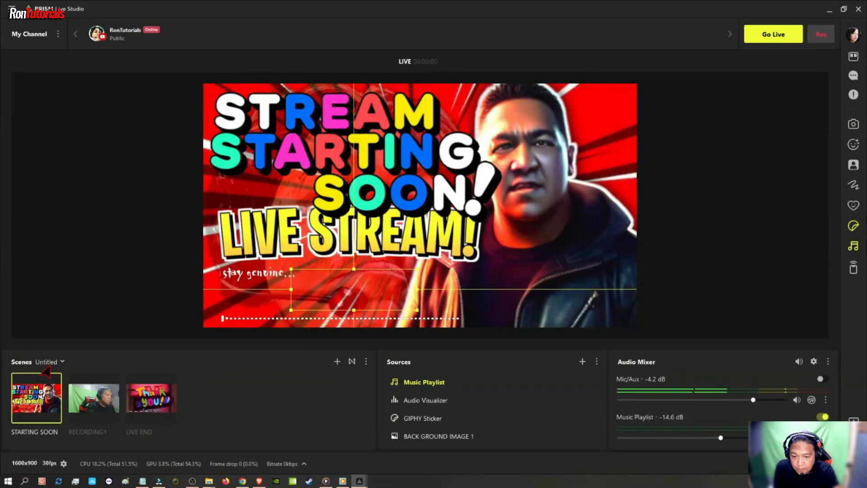
click(92, 404)
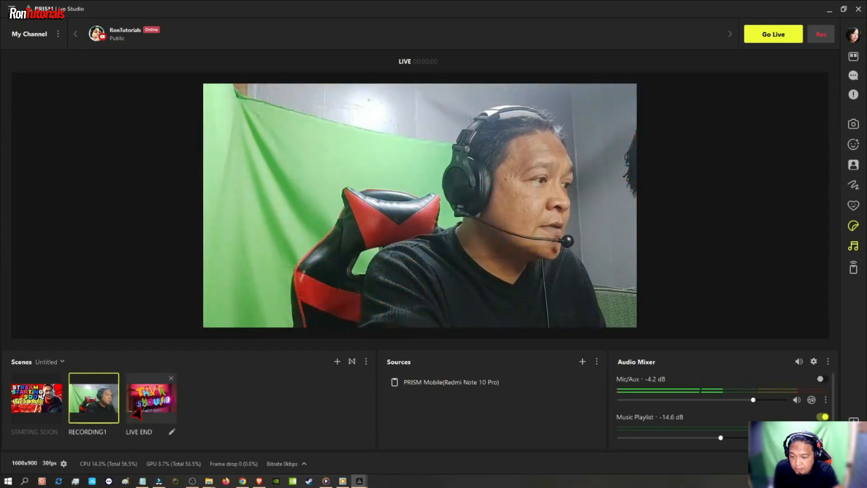
click(136, 409)
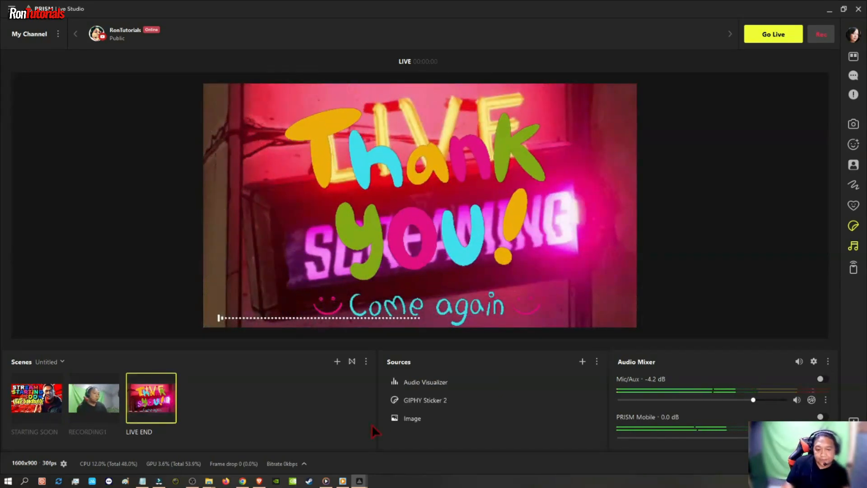